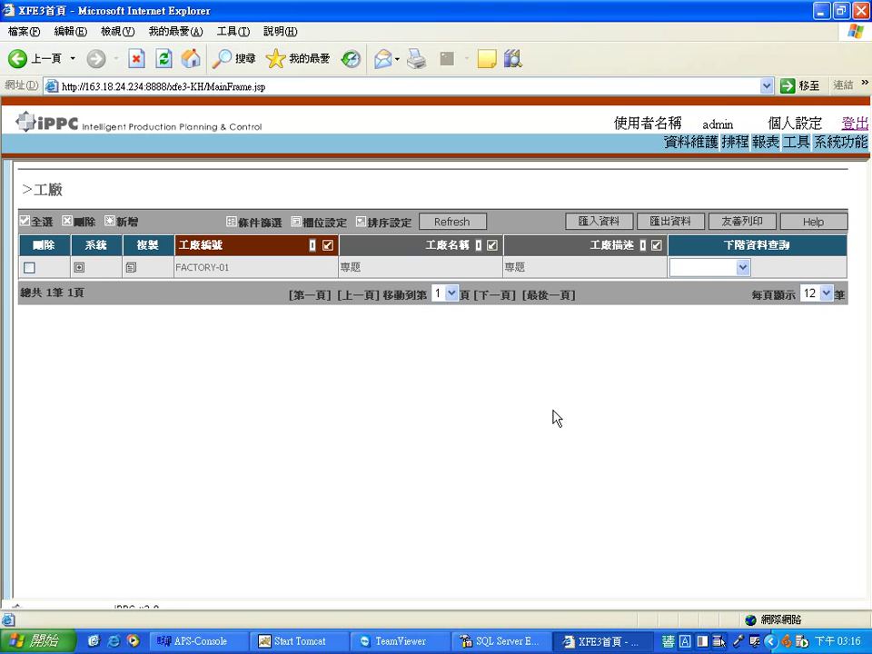
- Open the 工作站 list, inspect the WORKSTATION-01 record and leave it without modifying it
mouse_move(6, 319)
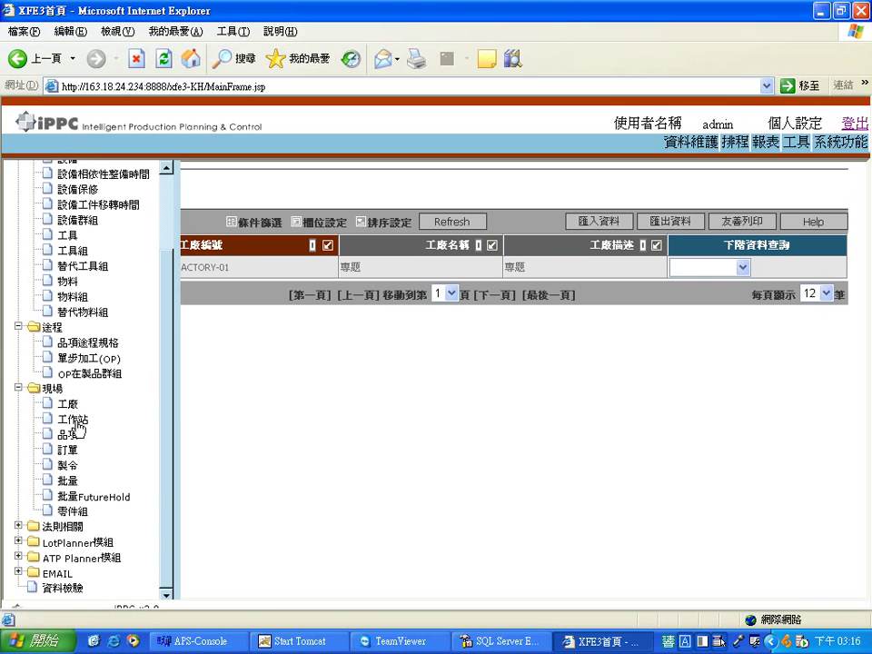
left_click(73, 421)
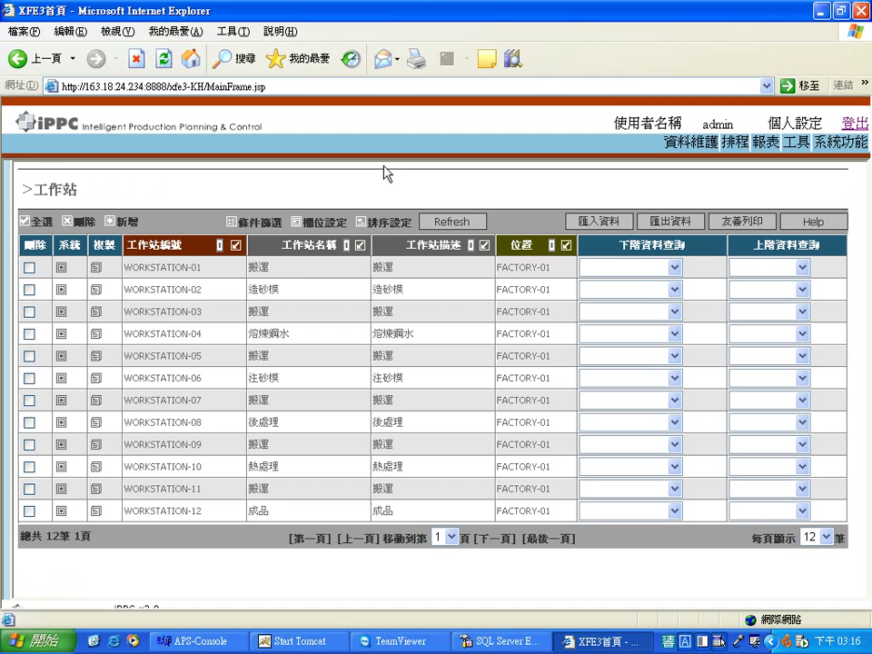
double_click(234, 271)
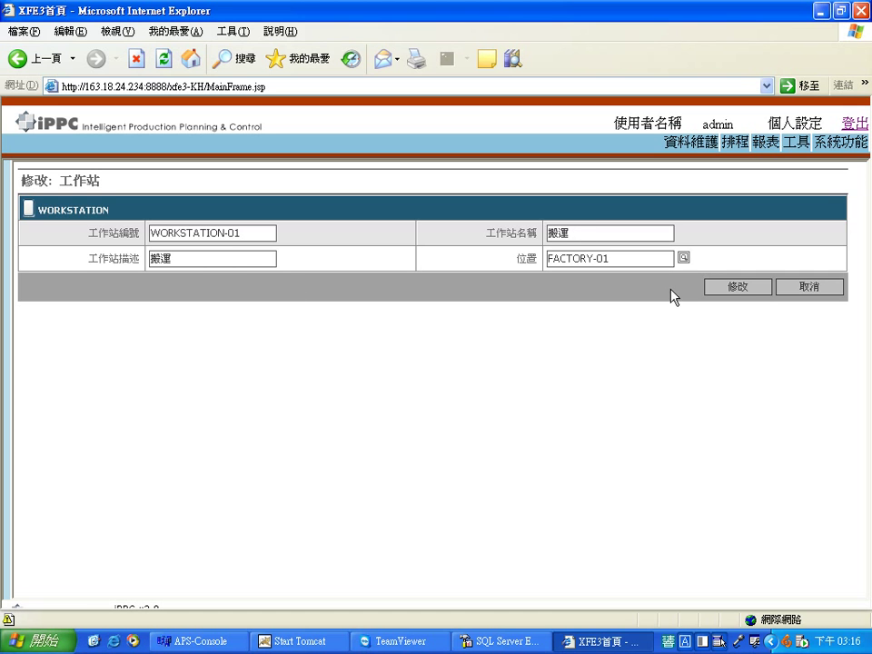
left_click(804, 287)
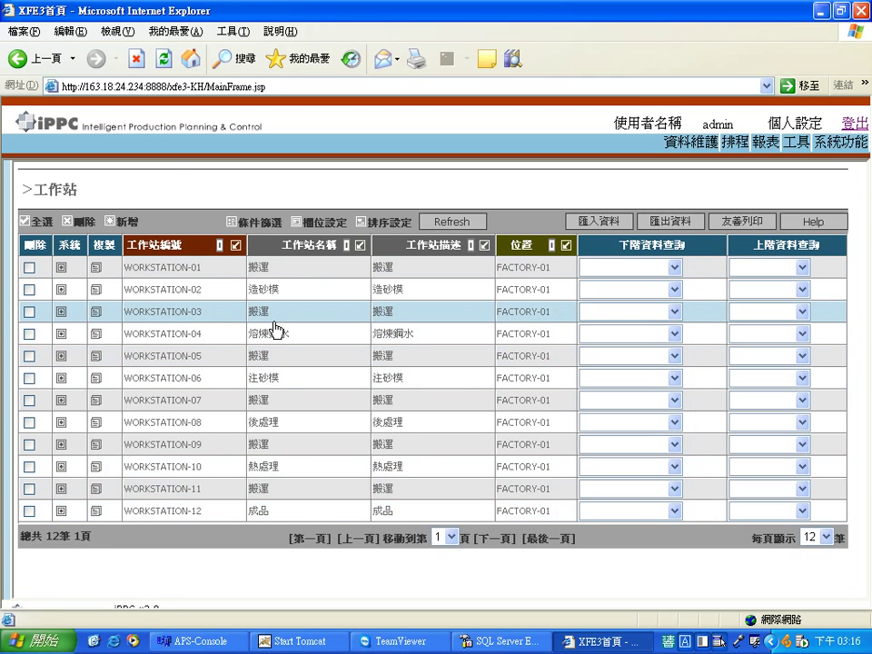
- Open the 工作模式 list and review CAPACITYPATTERN-01's 日曆-工作模式 records through the last page, returning to the list
mouse_move(15, 335)
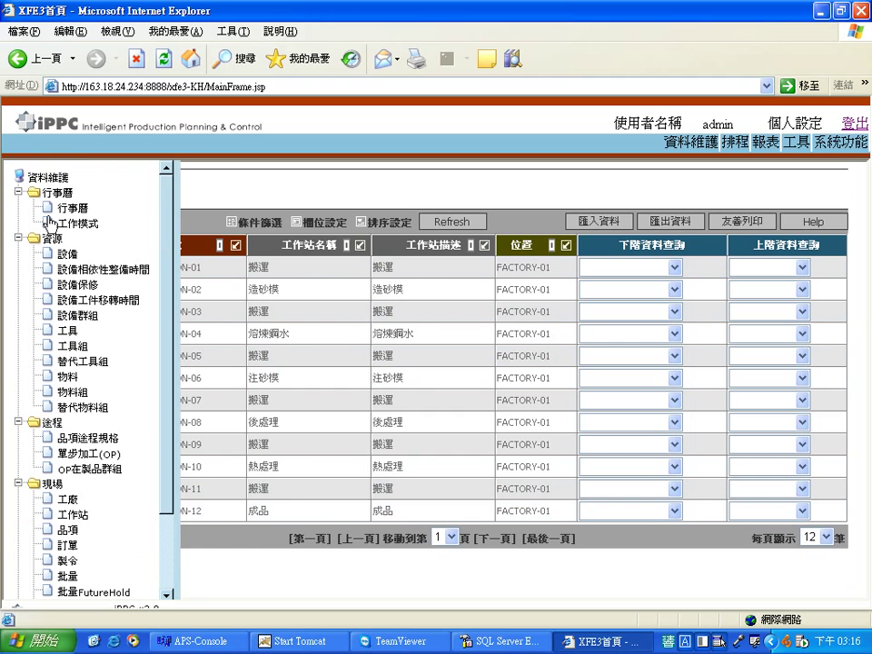
left_click(53, 225)
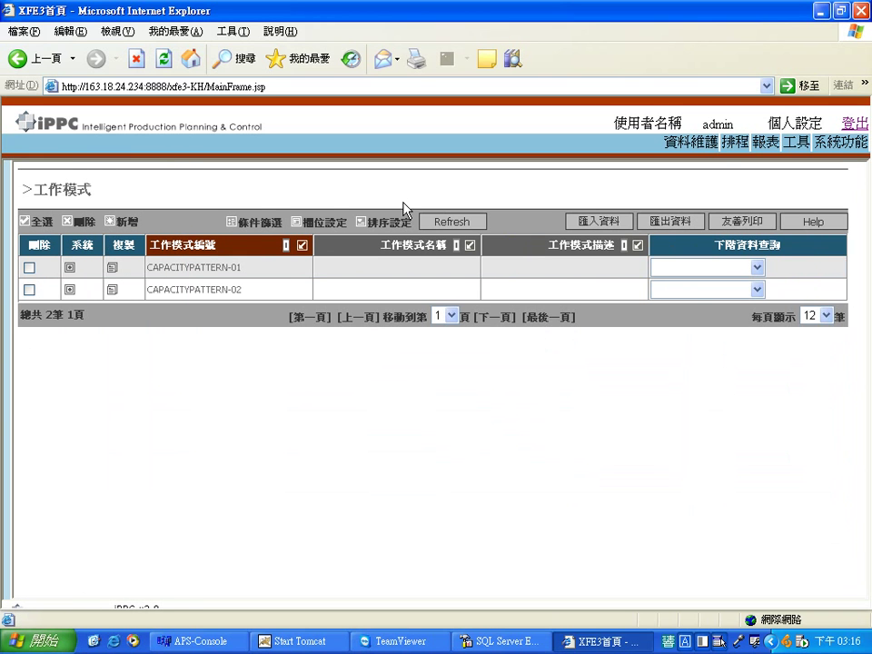
left_click(757, 267)
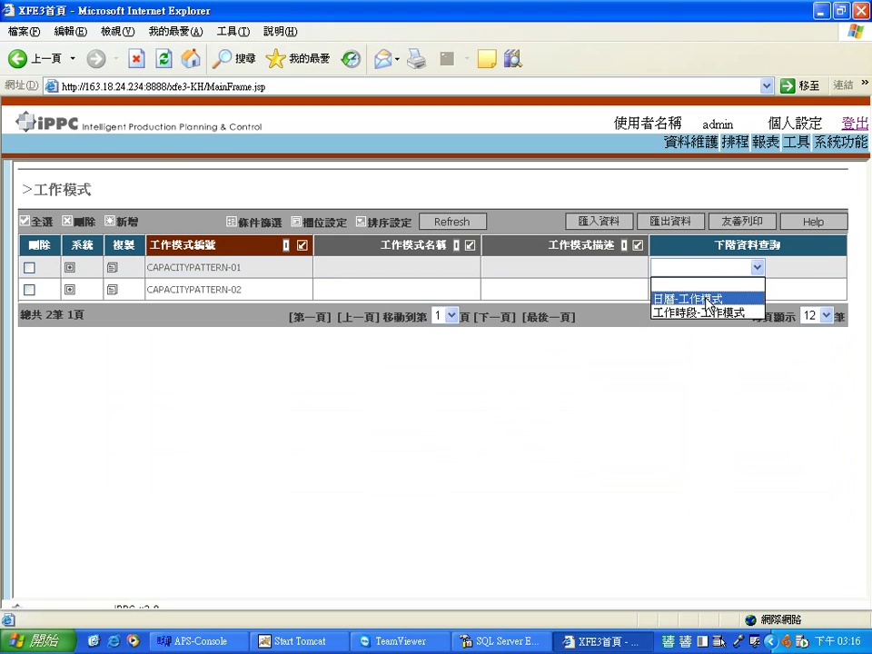
left_click(704, 293)
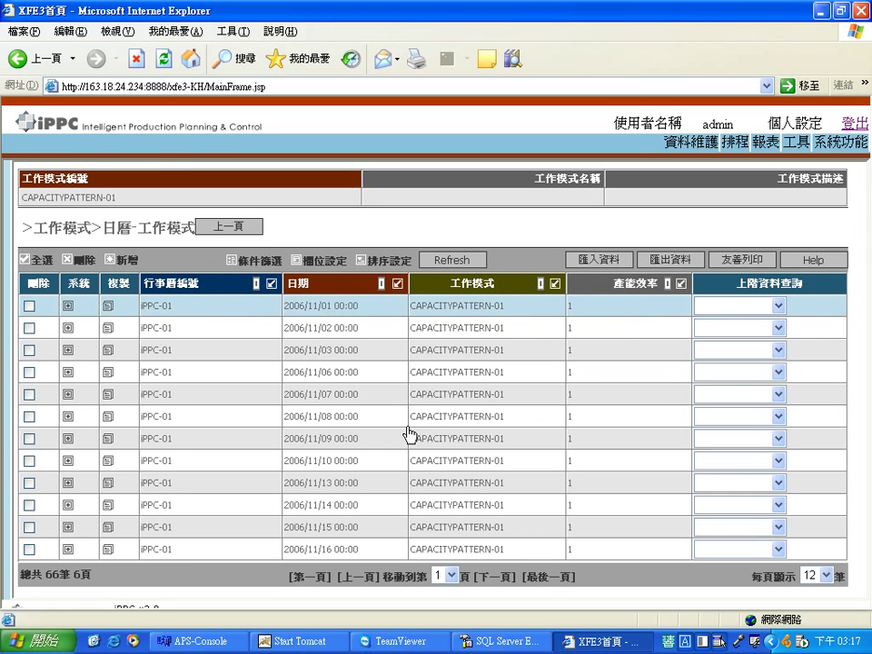
left_click(536, 575)
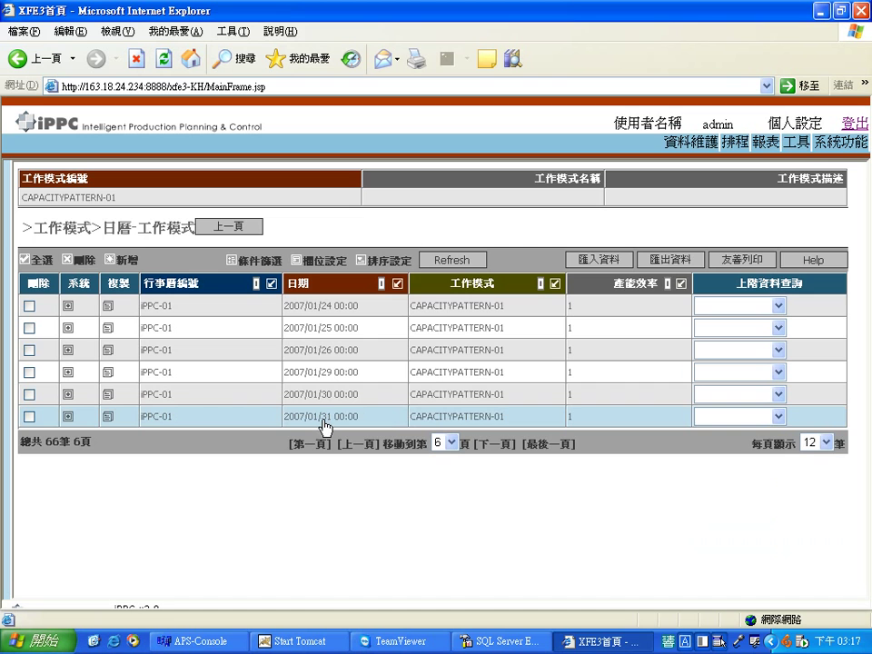
left_click(210, 226)
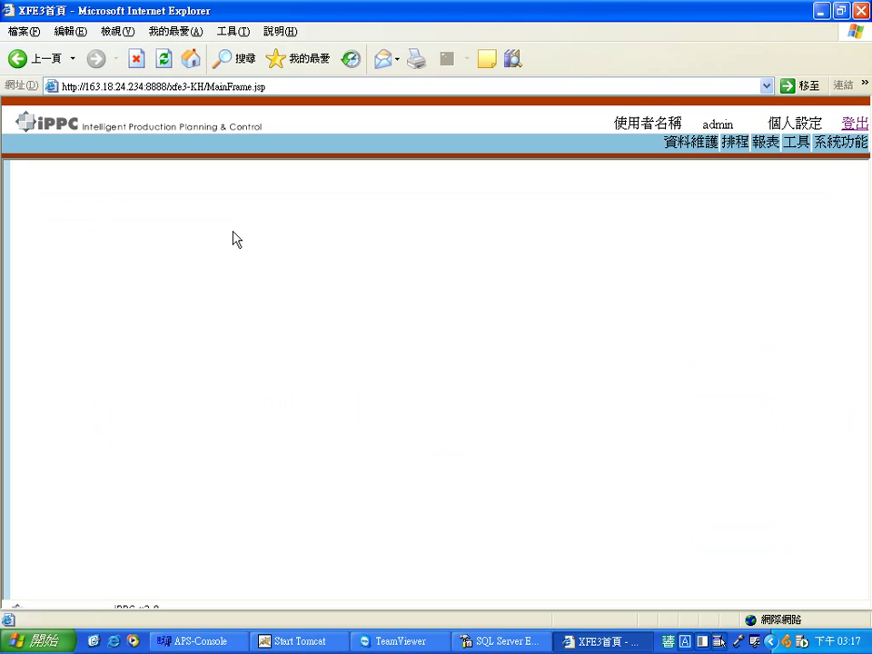
- Review the 工作時段-工作模式 start and end times of CAPACITYPATTERN-01 and CAPACITYPATTERN-02, returning to the 工作模式 list
left_click(756, 267)
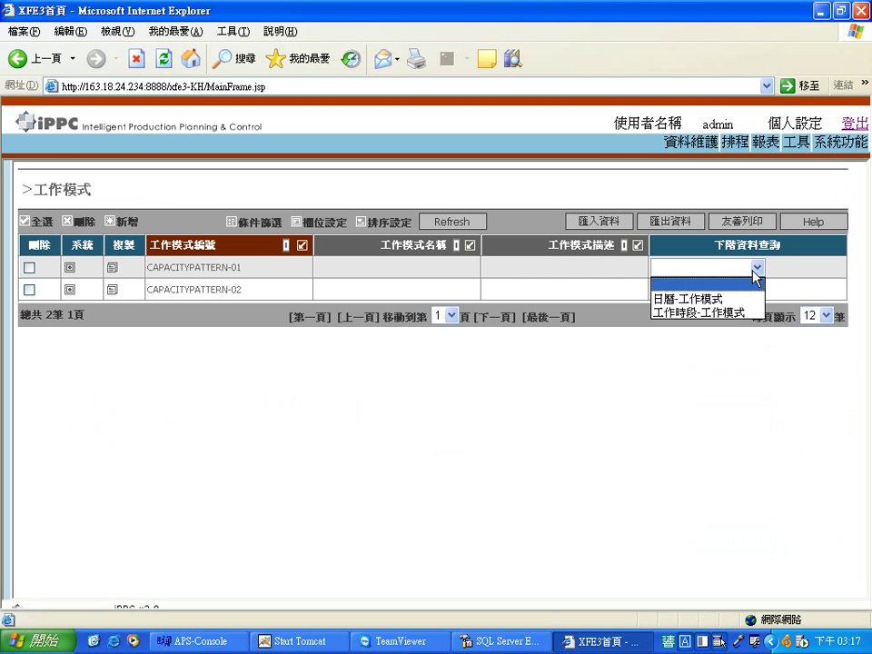
left_click(710, 312)
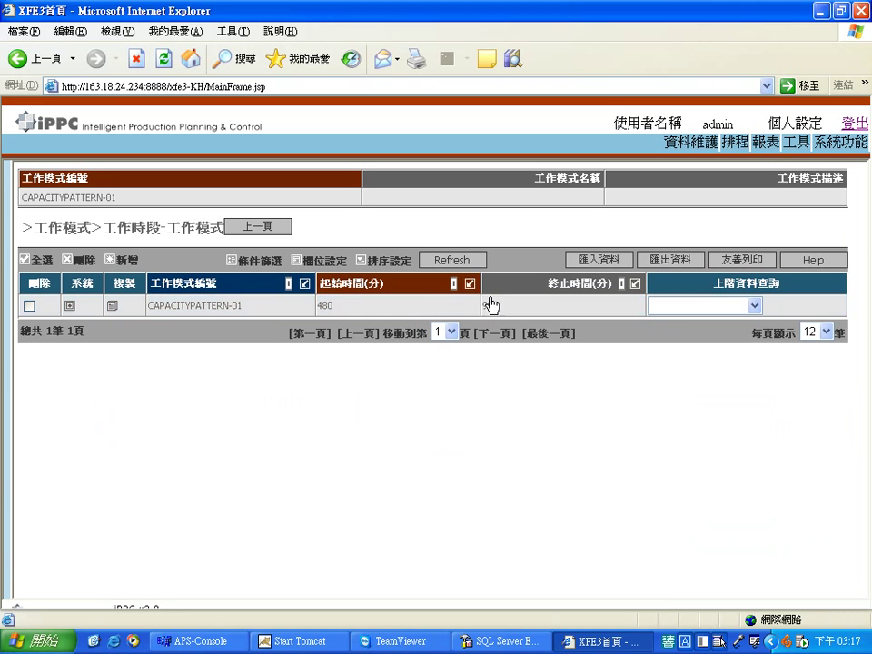
left_click(283, 226)
left_click(726, 291)
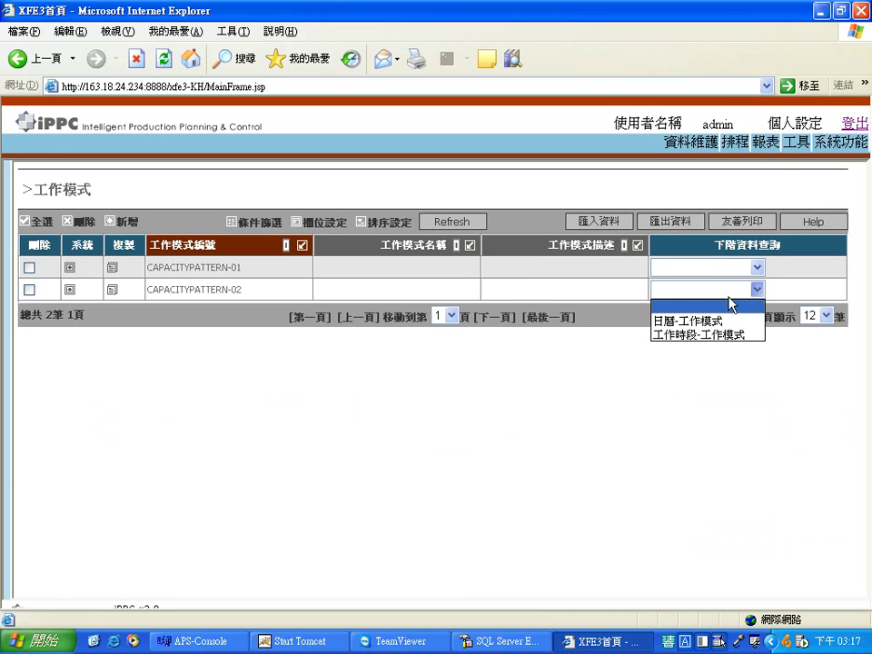
left_click(700, 333)
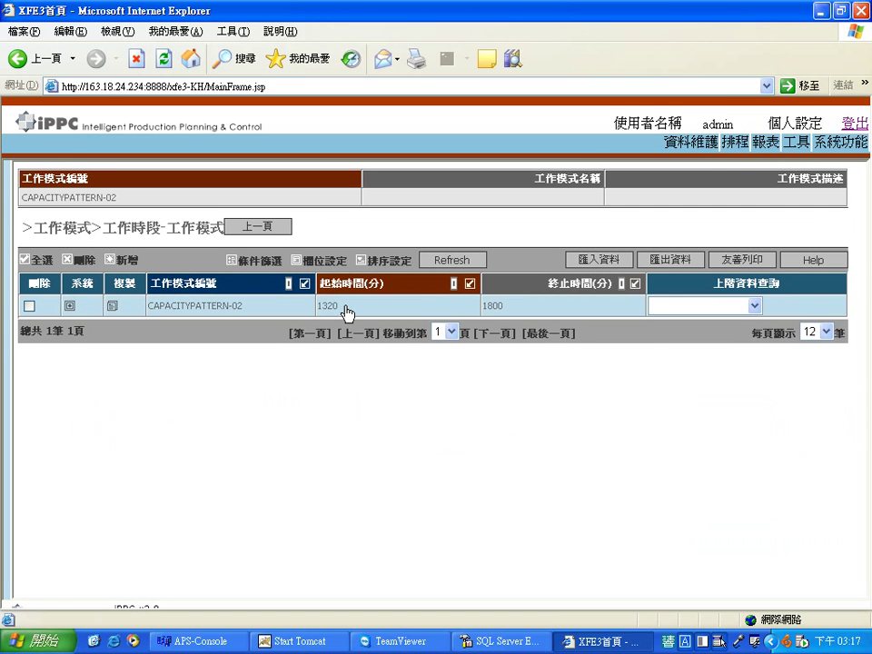
left_click(282, 227)
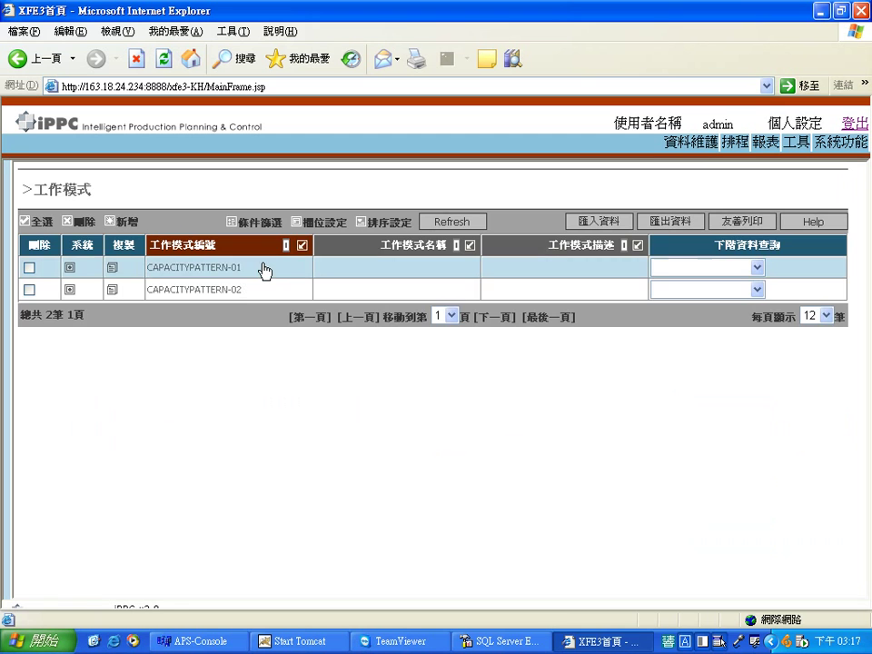
- View the 行事曆 calendar list and look through the 設備 list up to page 5
mouse_move(72, 247)
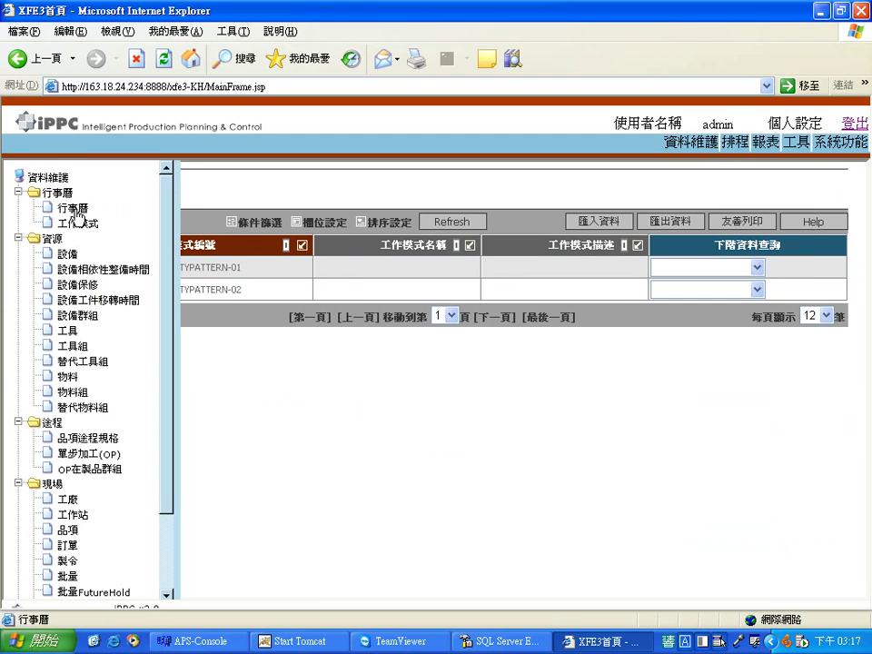
left_click(78, 218)
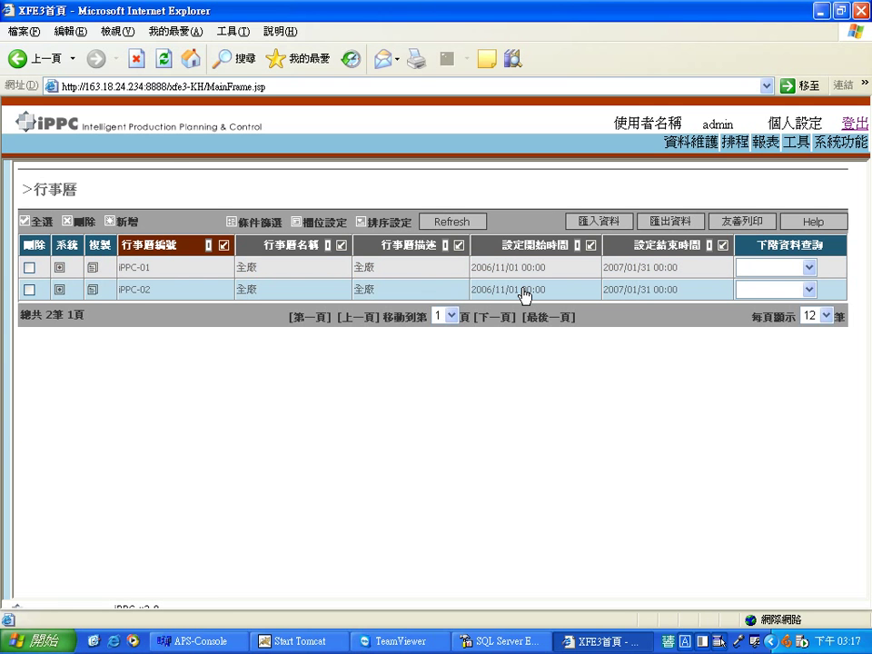
mouse_move(64, 314)
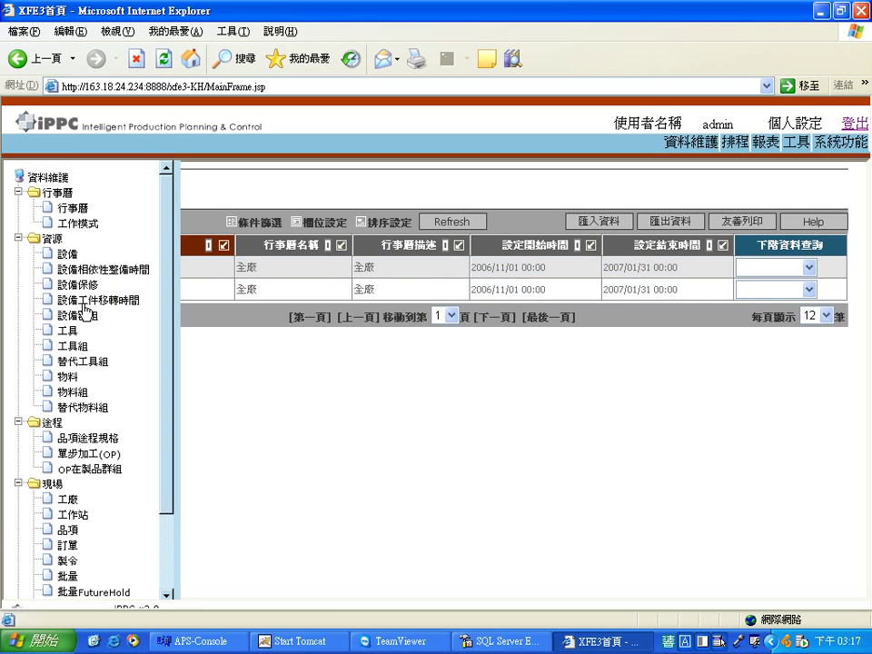
left_click(73, 257)
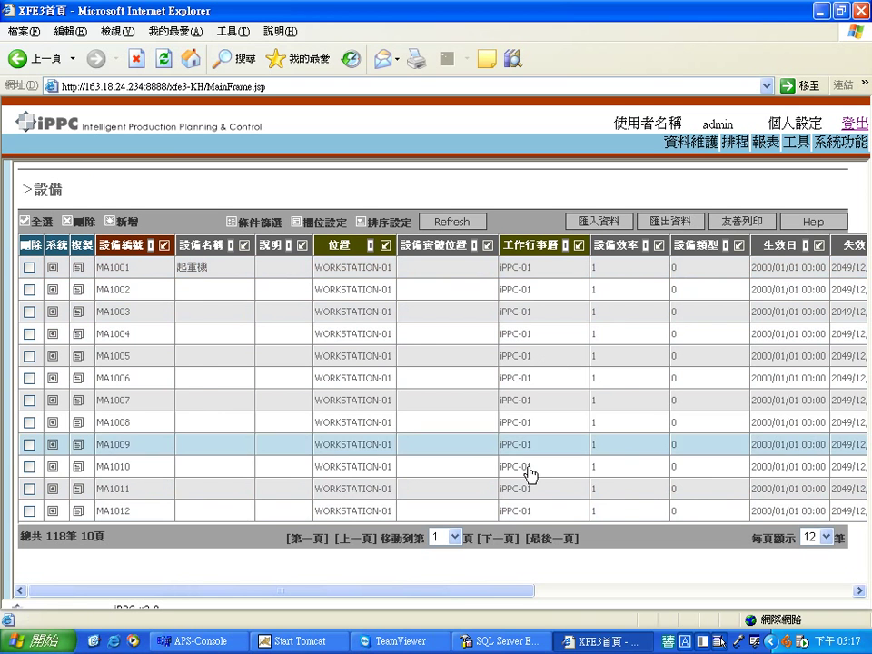
left_click(509, 539)
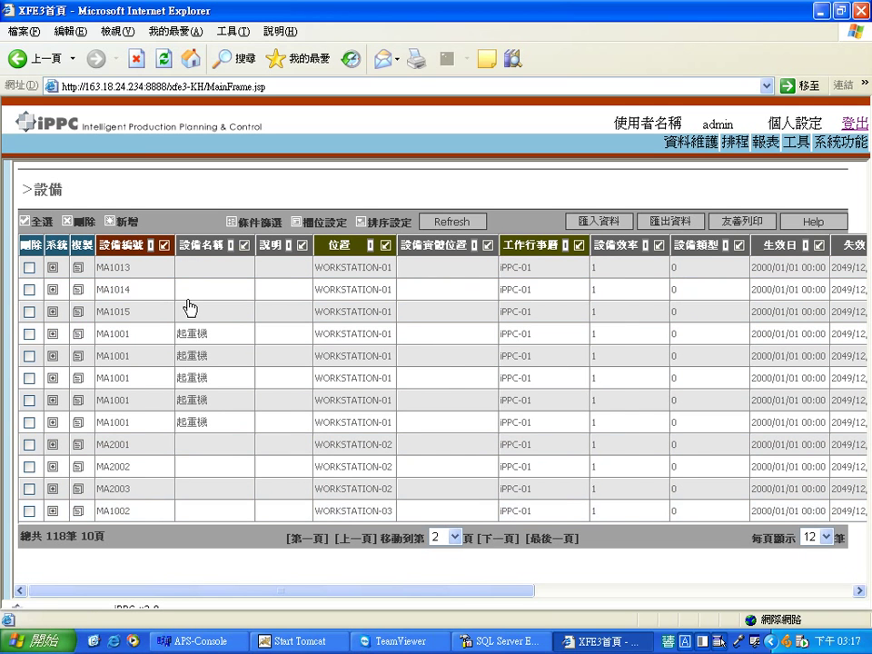
left_click(501, 538)
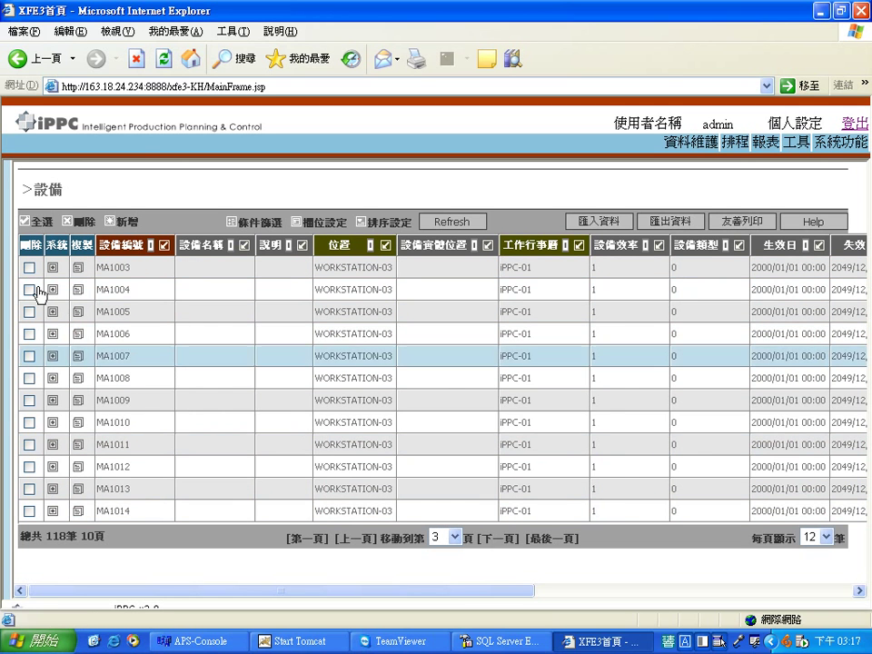
left_click(498, 541)
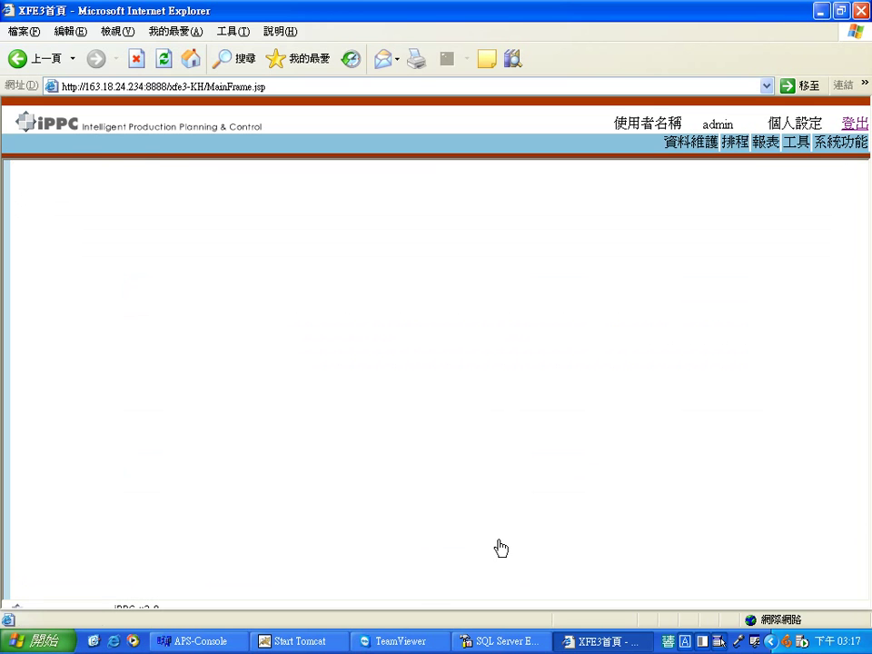
left_click(498, 539)
- Open the 設備群組 list and review the 設備群組單身-設備群組單頭 members of group MA00, returning to the list
mouse_move(14, 341)
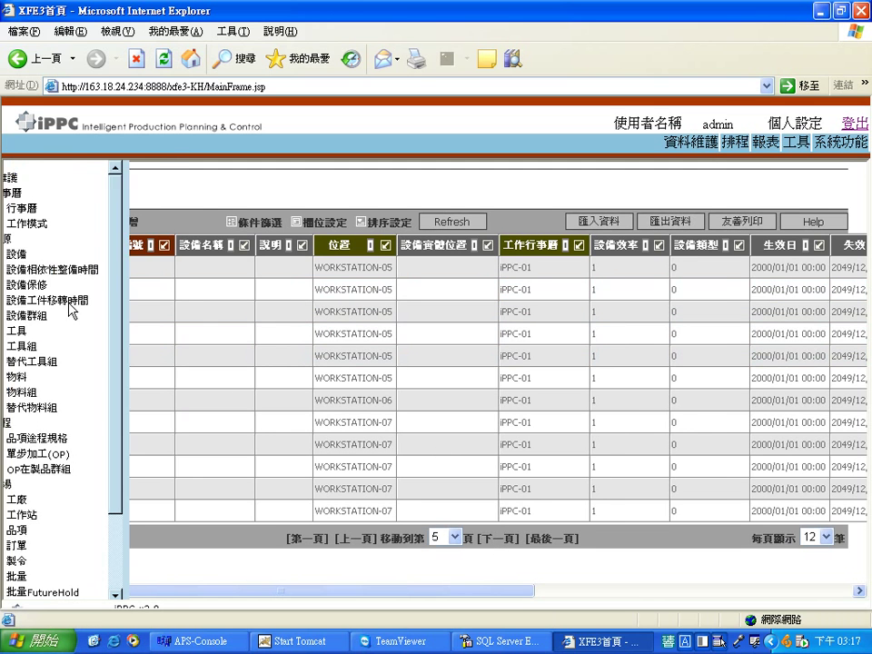
left_click(84, 316)
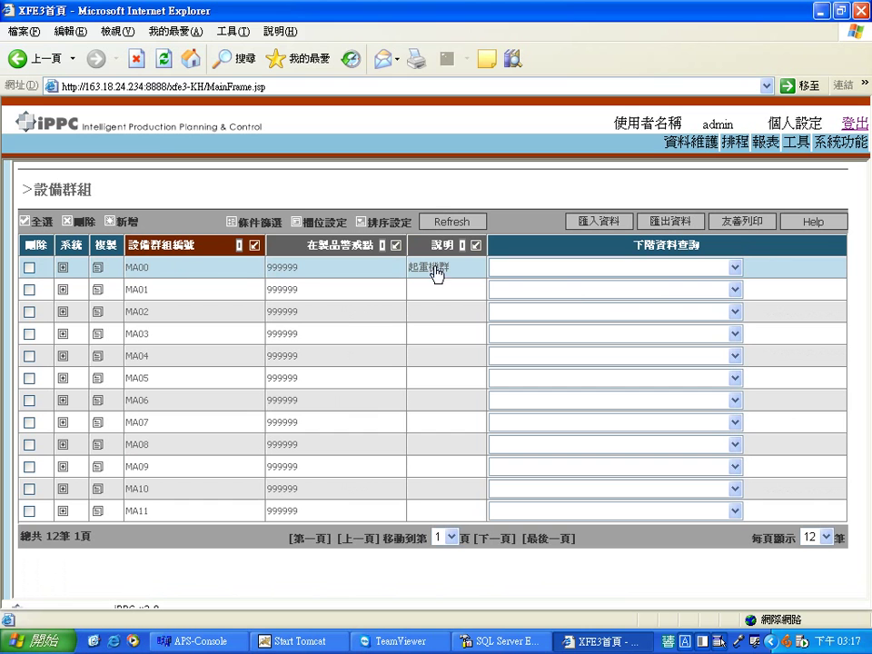
left_click(531, 268)
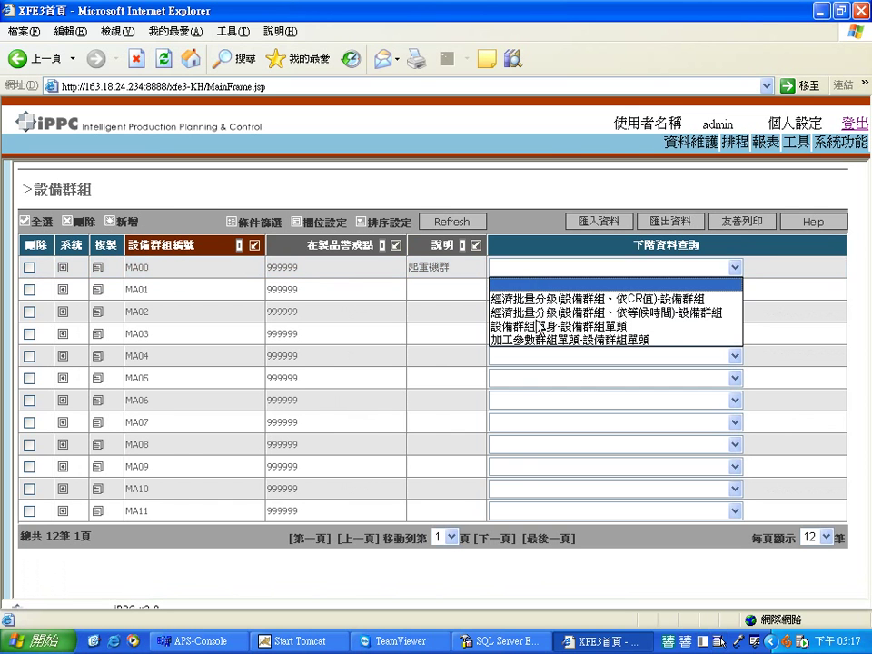
left_click(536, 328)
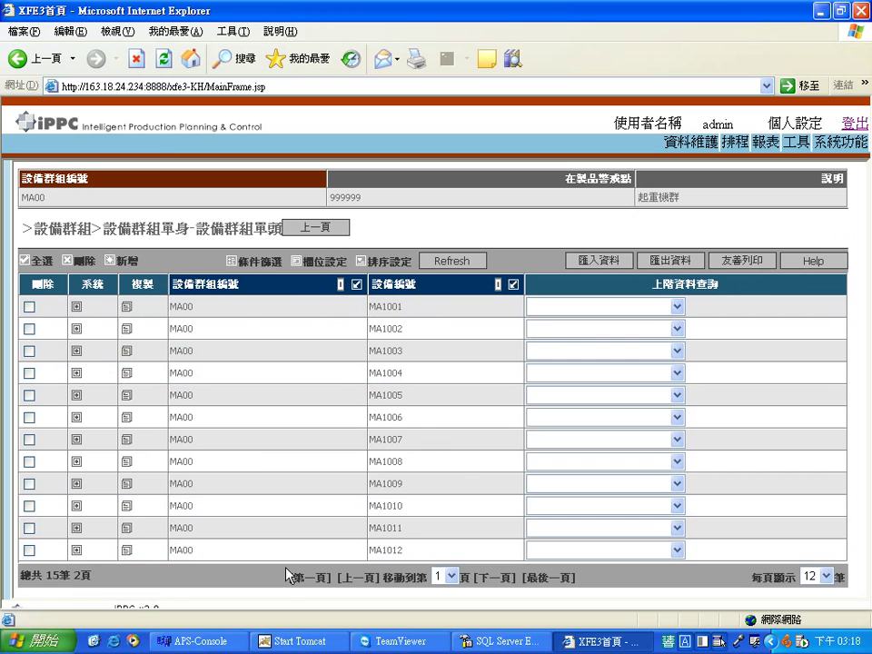
left_click(315, 227)
- Open the 品項 list and display 20 records per page
mouse_move(37, 326)
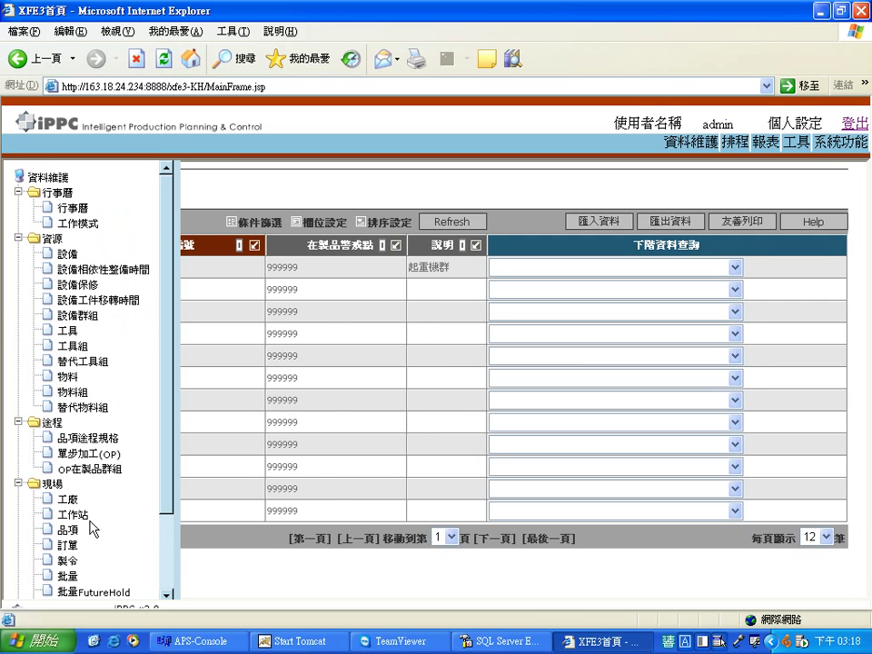
left_click(74, 514)
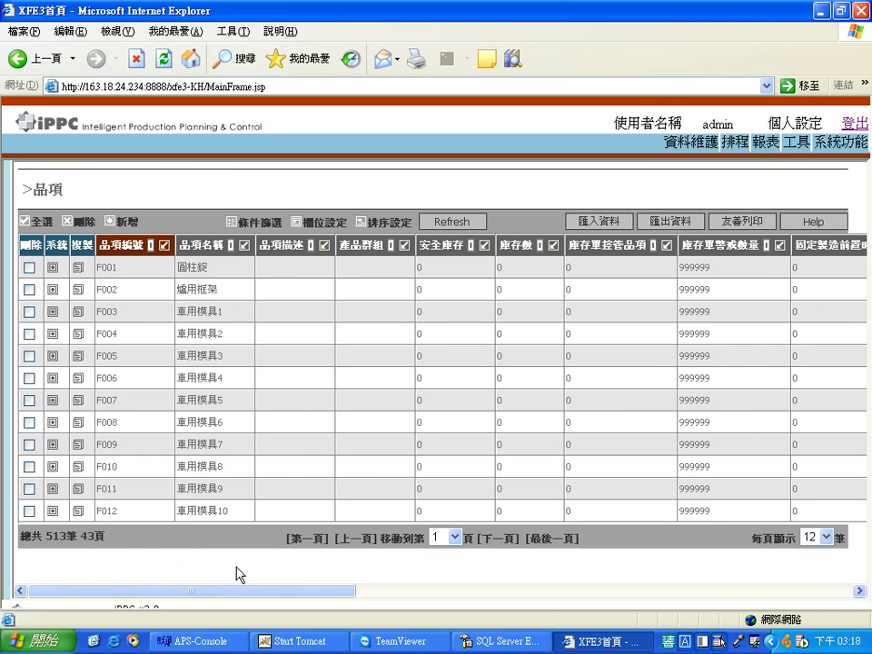
left_click(814, 537)
left_click(806, 579)
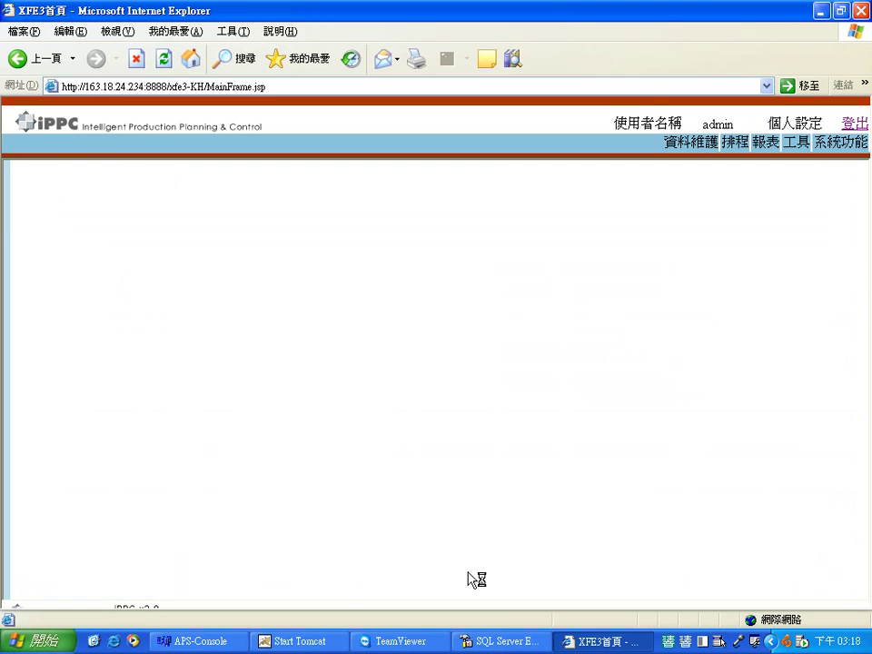
scroll(323, 498, "down", 3)
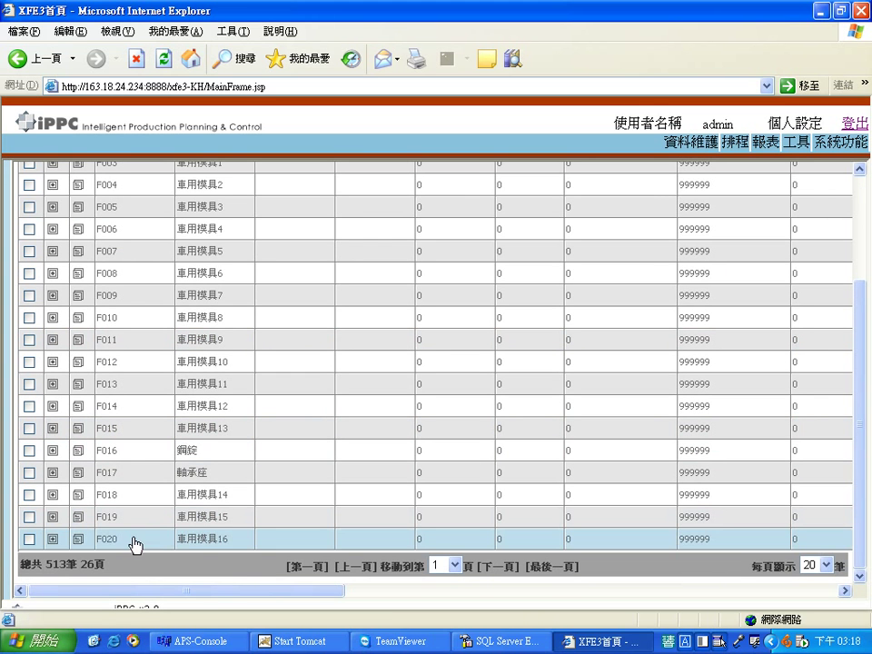
- Look through the 品項 records on pages 2 and 3
left_click(507, 575)
scroll(522, 549, "down", 5)
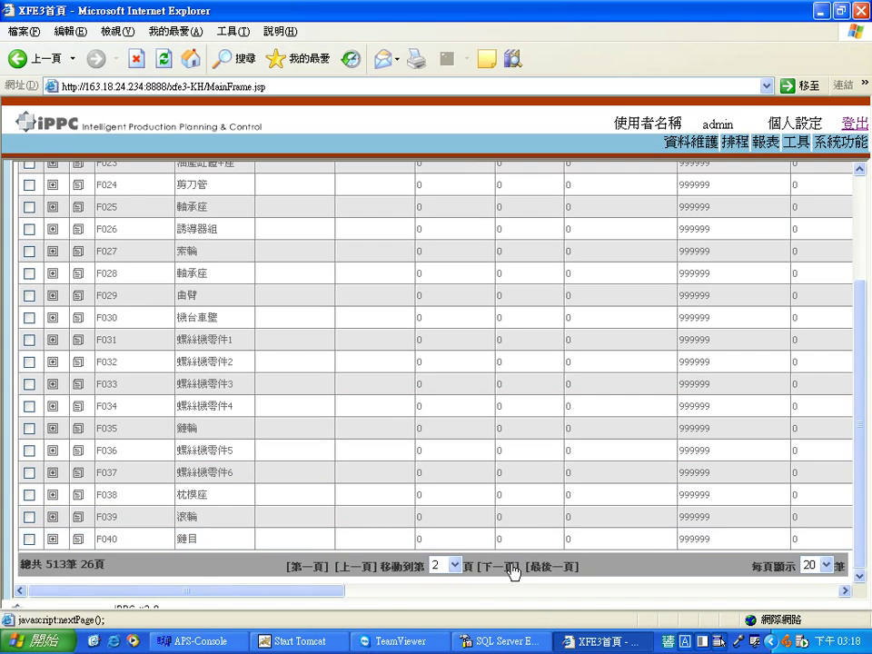
left_click(510, 570)
scroll(189, 395, "down", 3)
scroll(210, 378, "up", 3)
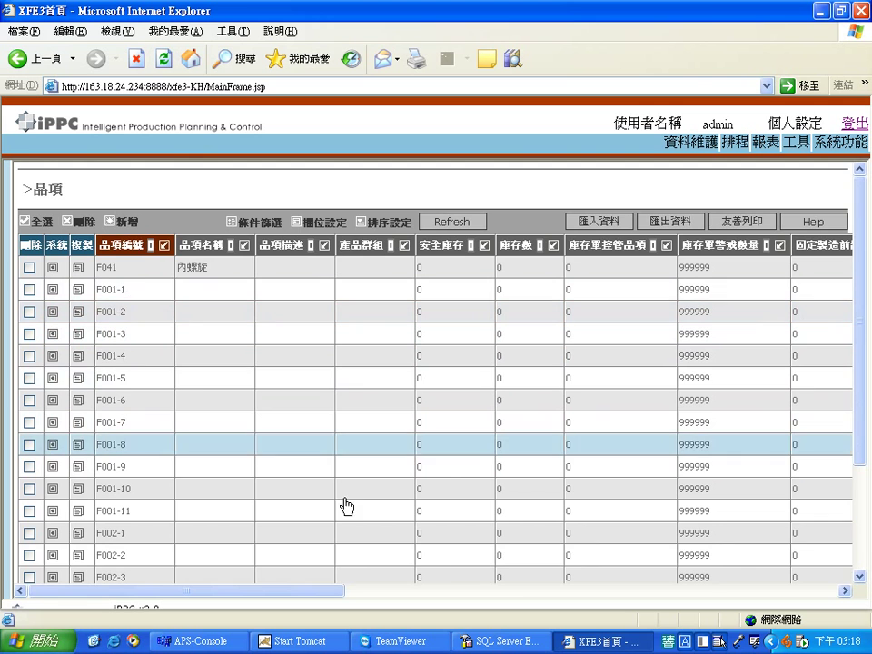
scroll(342, 506, "down", 3)
scroll(6, 272, "up", 5)
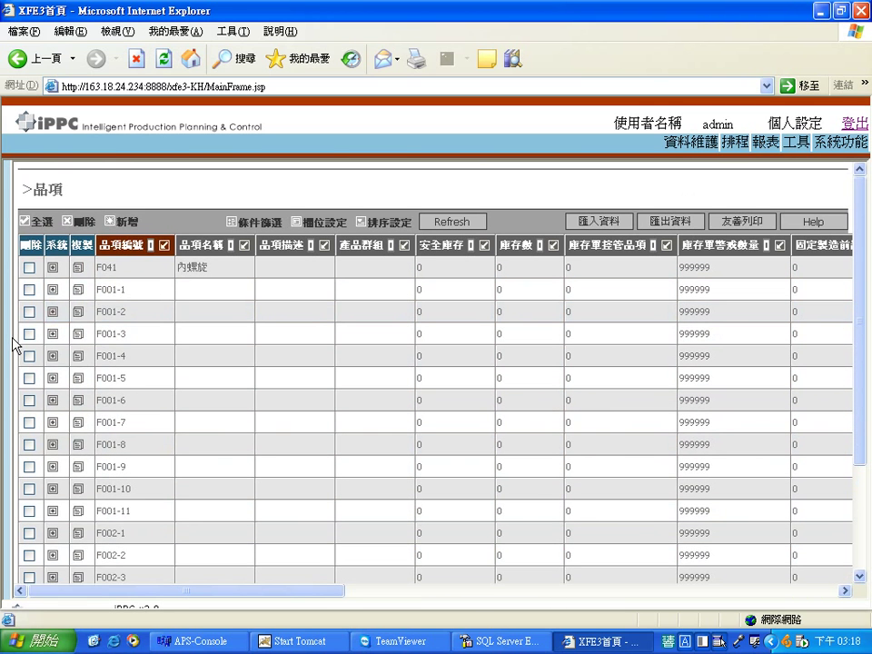
- Open the 零件組 list under 現場
mouse_move(17, 346)
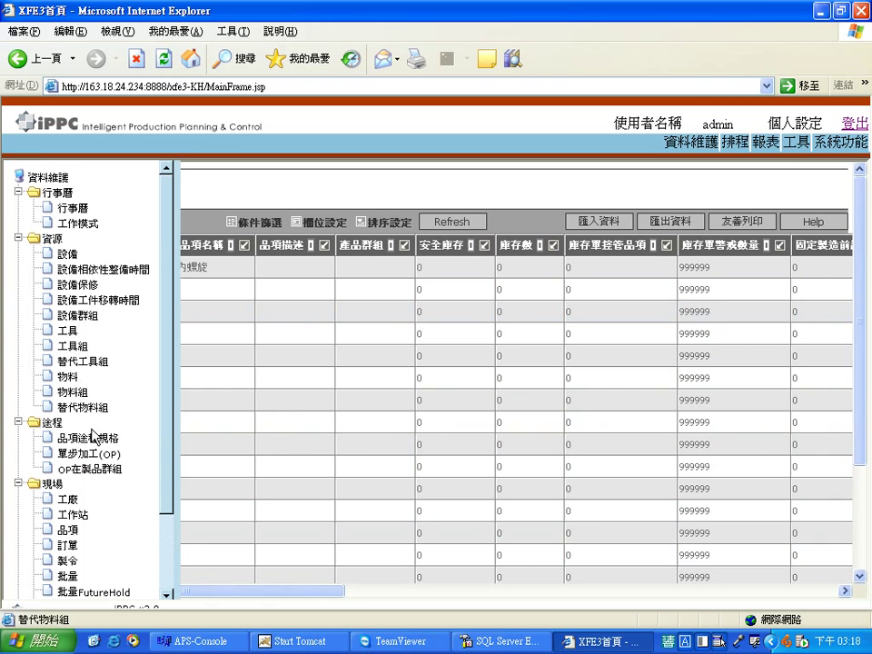
scroll(85, 542, "down", 2)
left_click(72, 511)
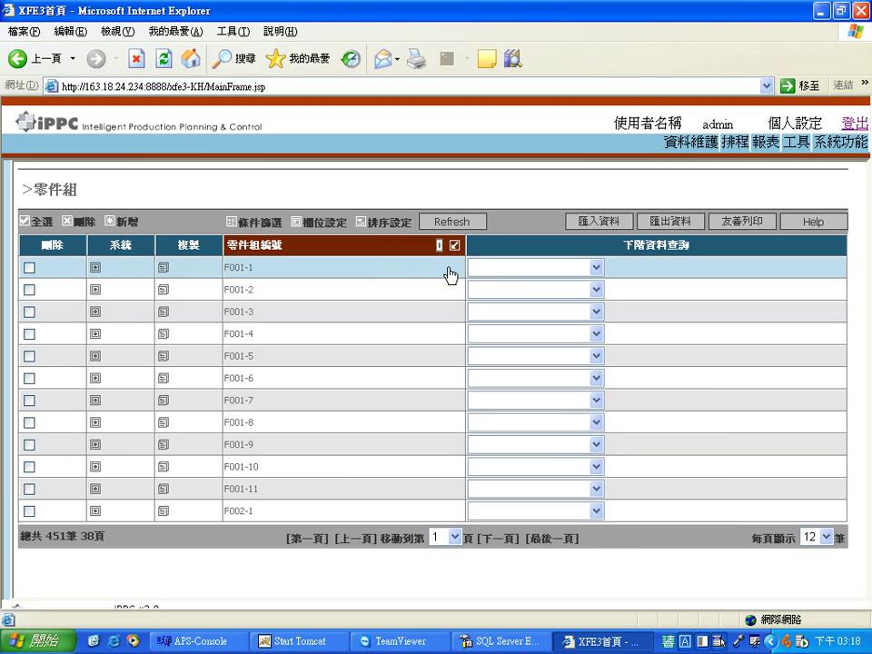
- Review the 零件組單身-零件組單頭 details of part group F001-1 twice, returning to the 零件組 list each time
left_click(513, 268)
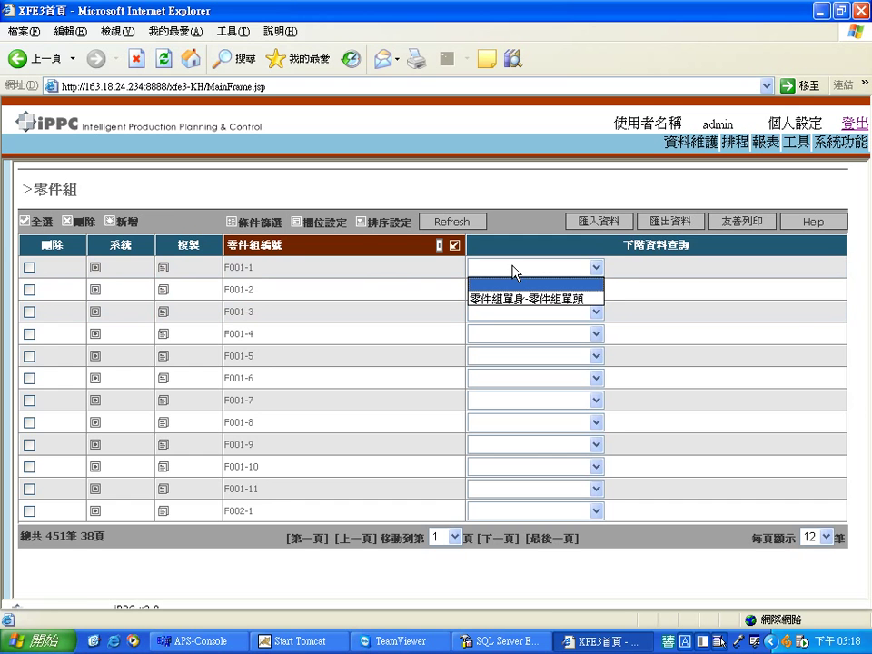
left_click(521, 301)
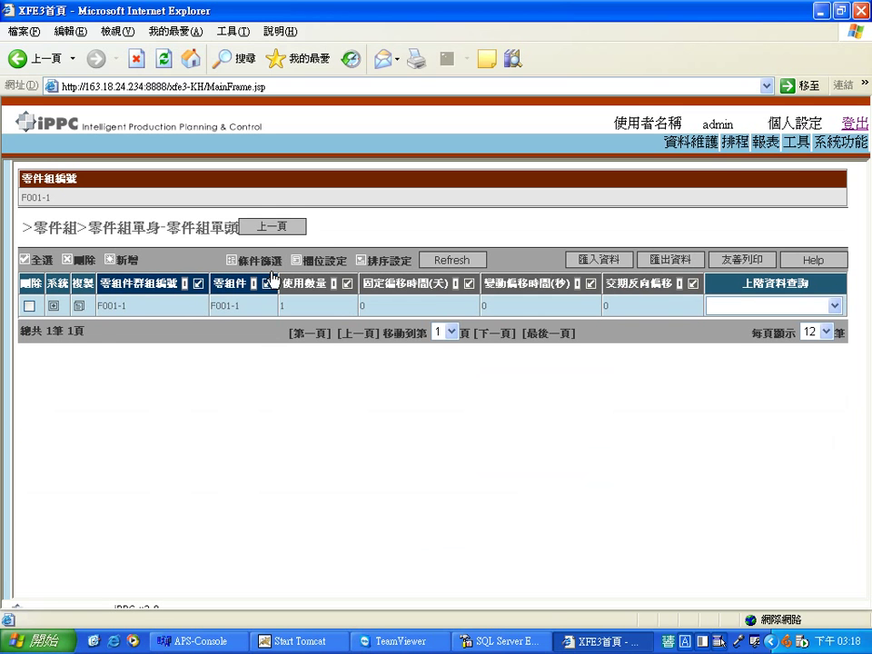
left_click(272, 226)
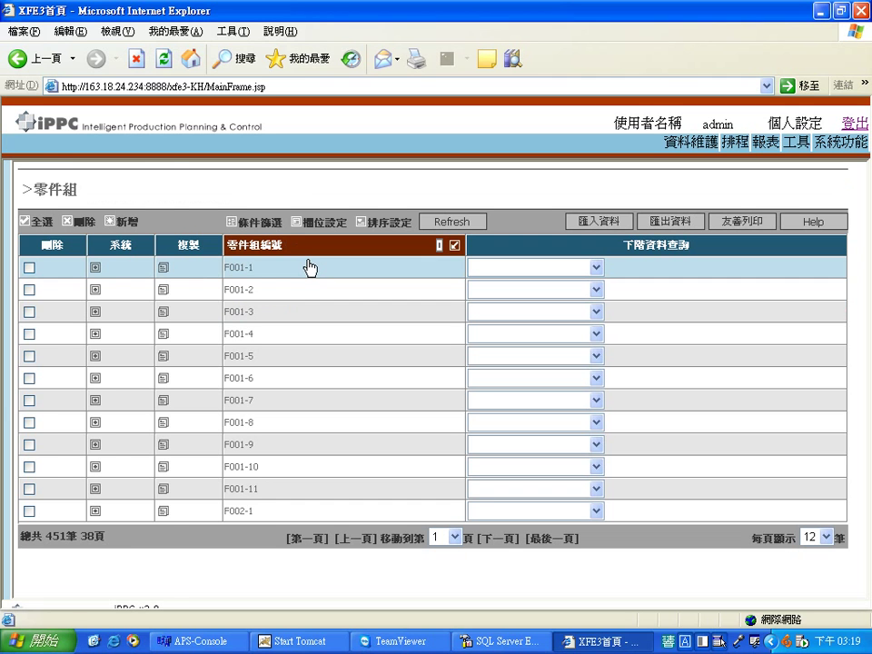
mouse_move(13, 345)
left_click(490, 273)
left_click(490, 296)
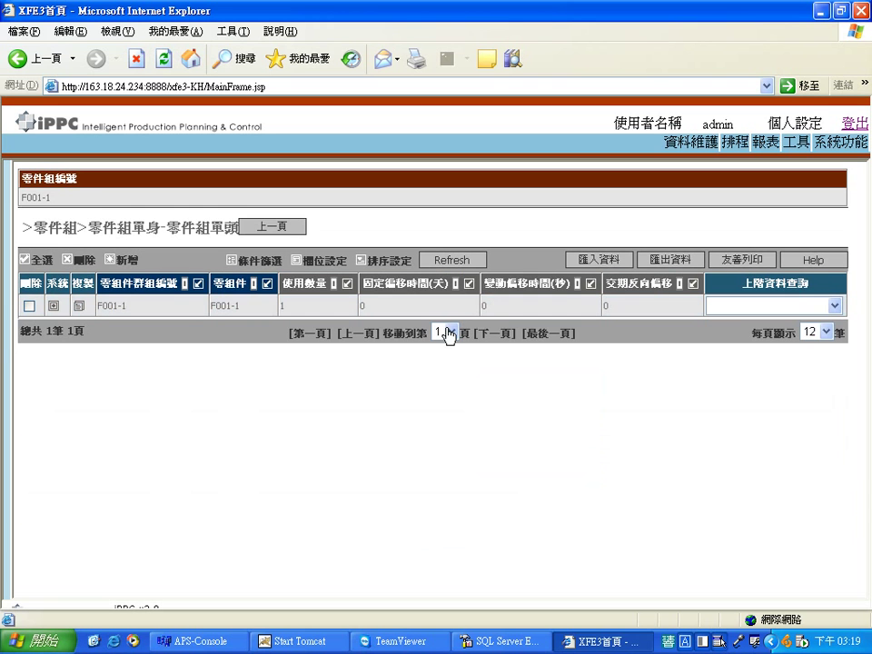
left_click(283, 228)
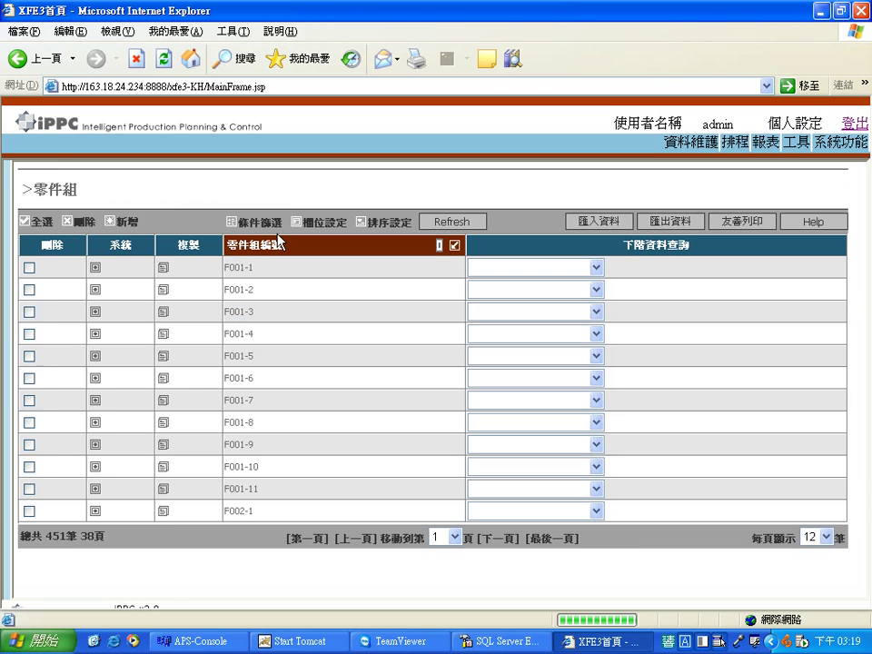
- Open the 物料 list under 資源 and look through its records up to page 4
mouse_move(11, 264)
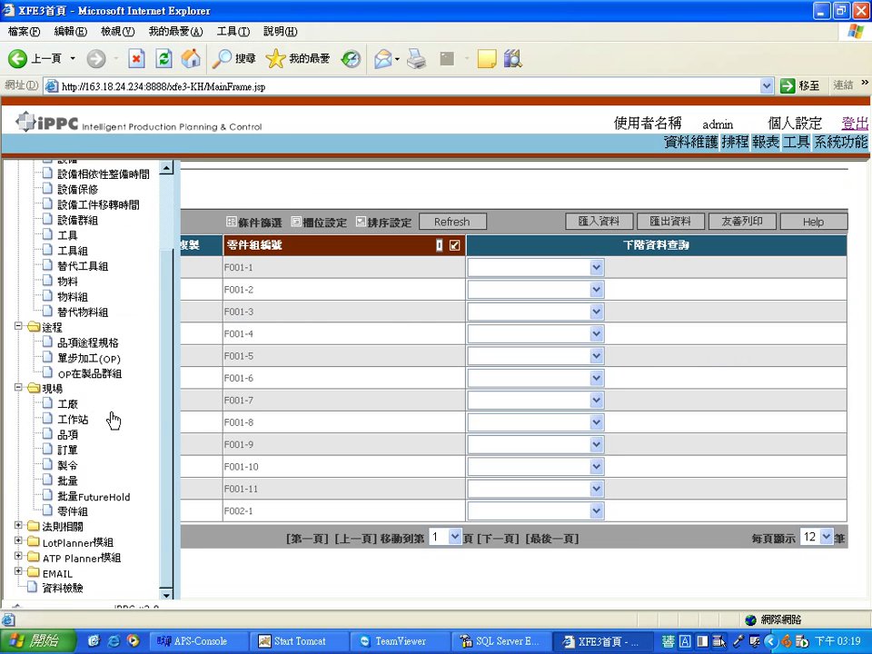
scroll(114, 416, "up", 2)
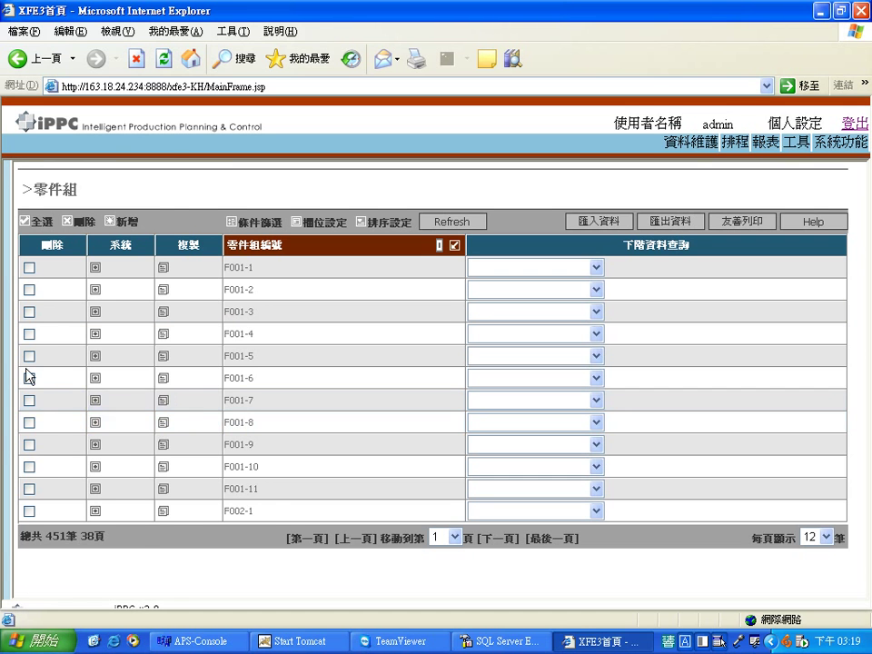
mouse_move(13, 372)
left_click(69, 350)
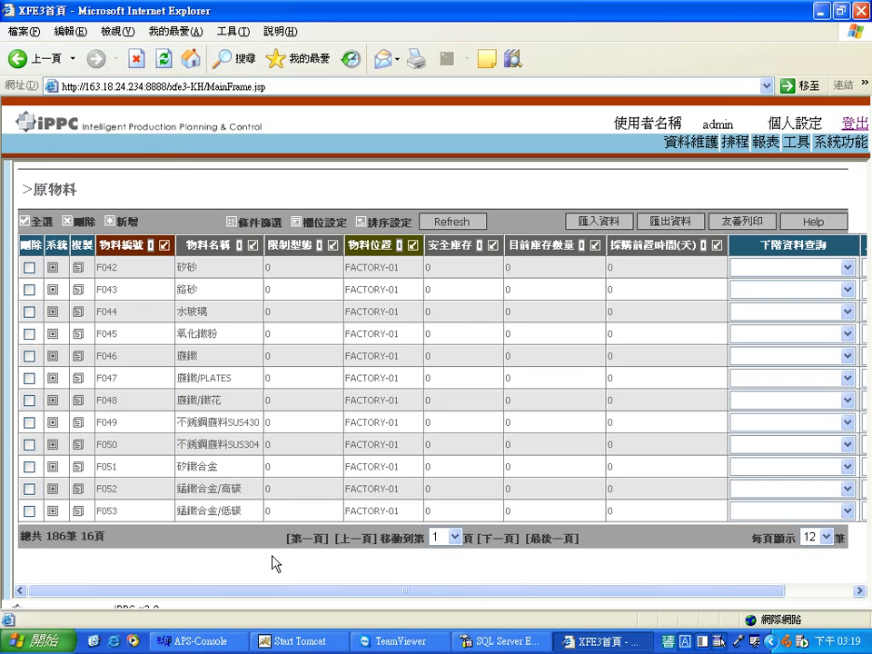
left_click(506, 545)
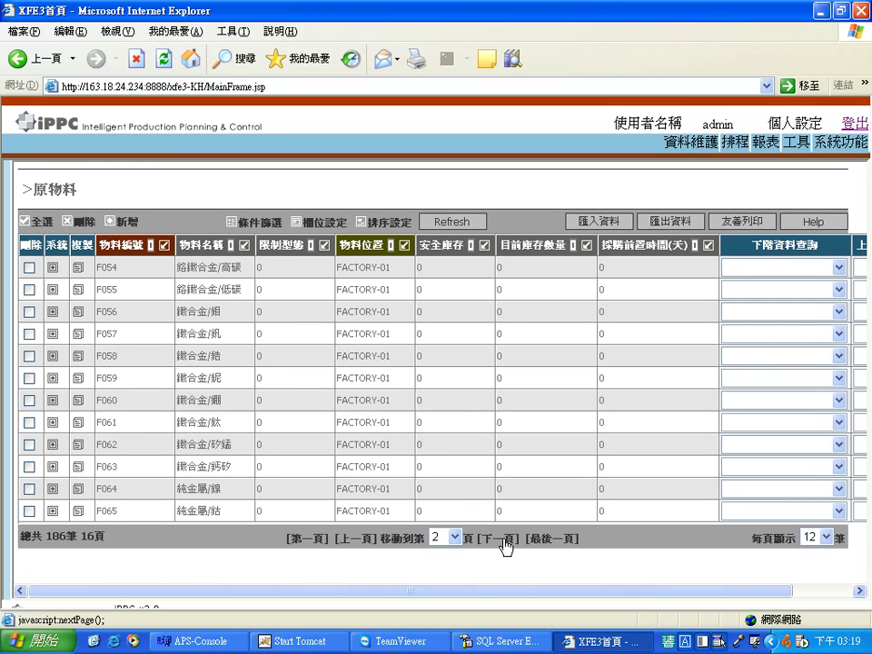
left_click(506, 545)
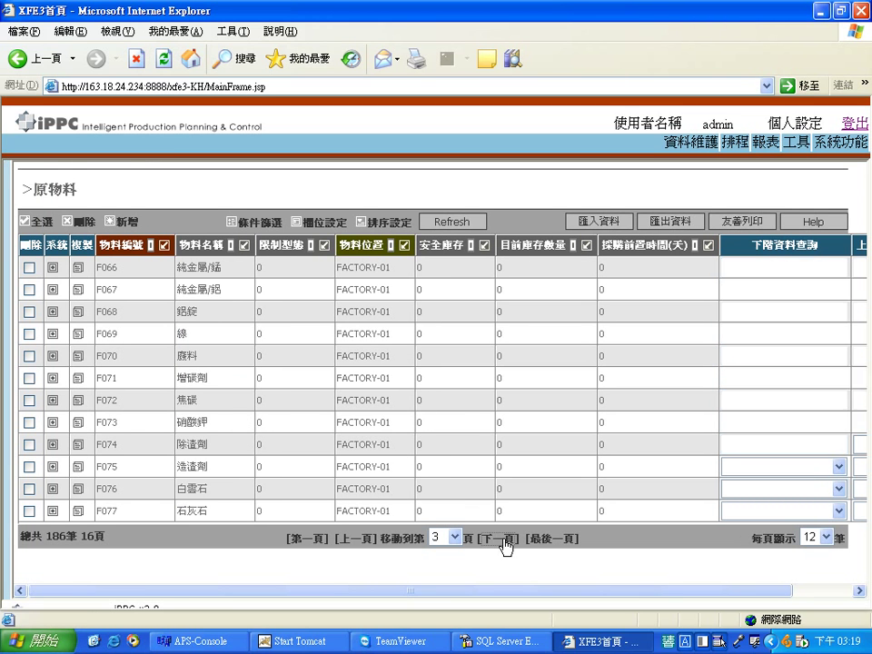
left_click(504, 546)
- Open the 物料組 list and review the 物料群組單身-物料群組單頭 members of MATERIALSET-01, returning to the list
mouse_move(14, 433)
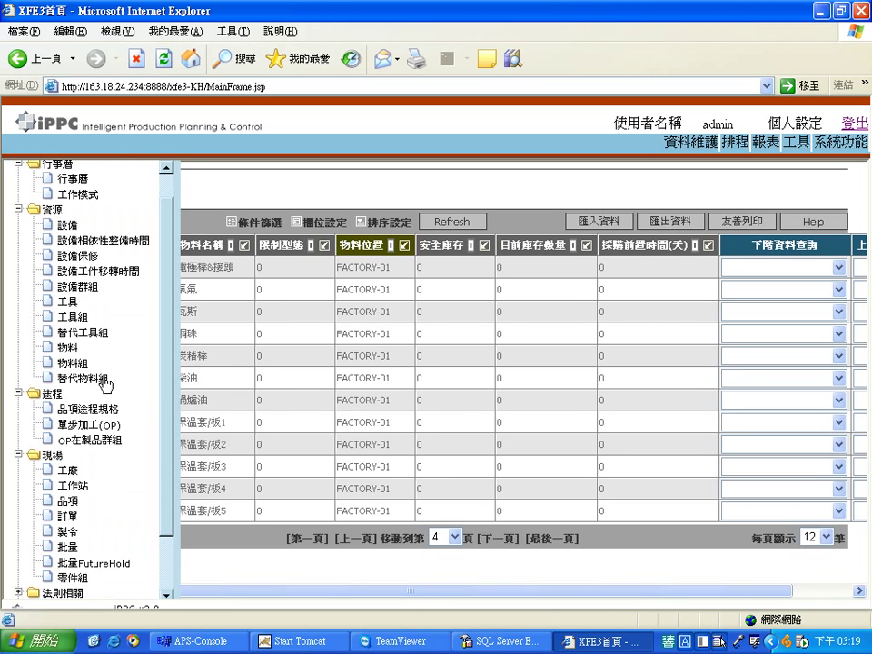
left_click(78, 364)
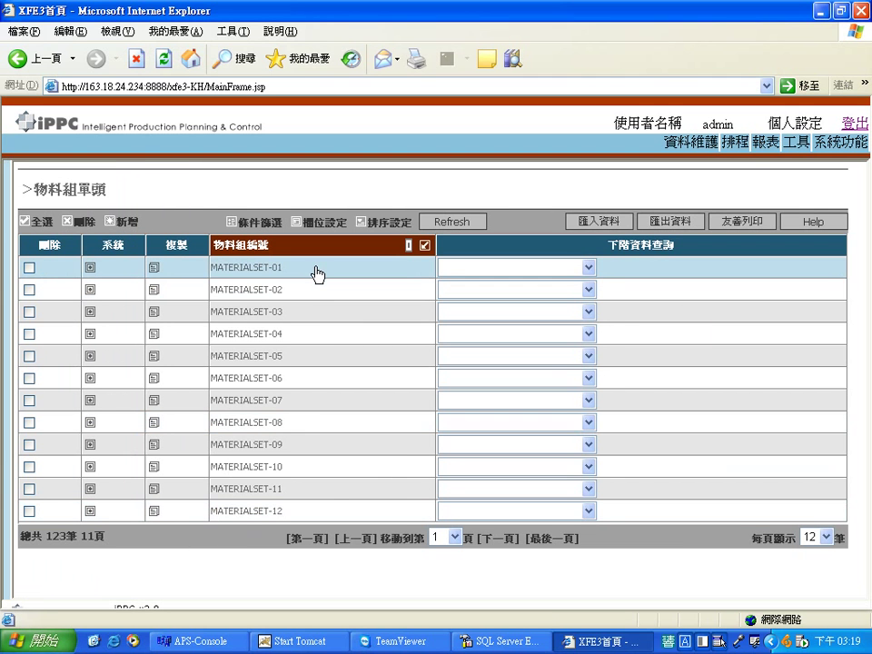
left_click(441, 269)
left_click(478, 314)
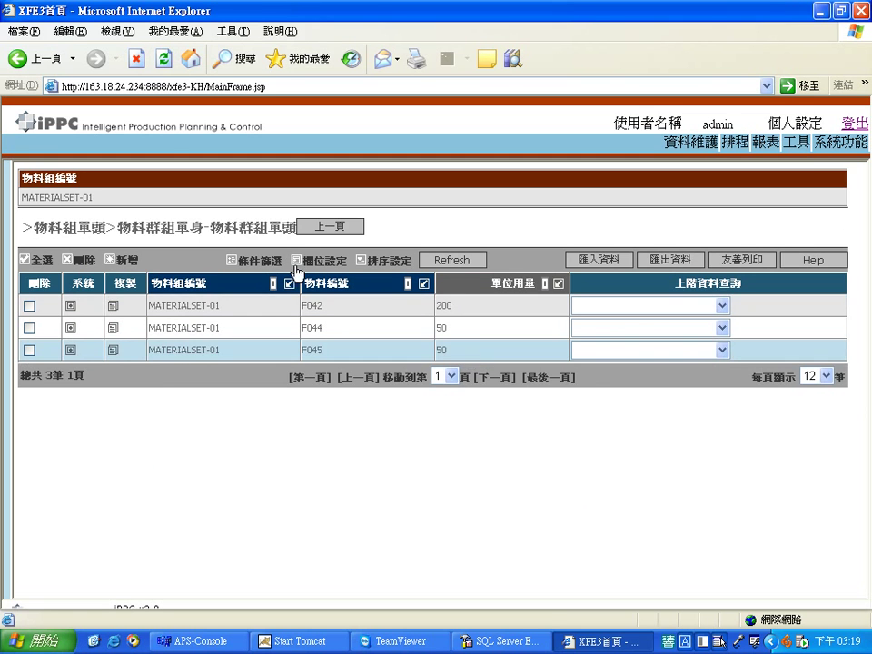
left_click(334, 227)
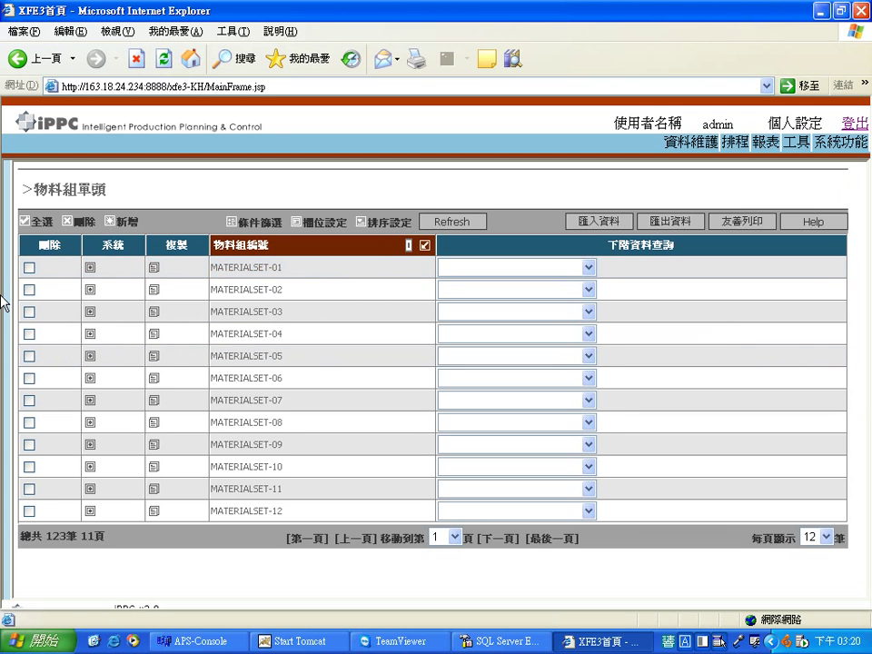
- Open the 單步加工(OP) list under 途程 and look through its time, batch and output columns
mouse_move(6, 304)
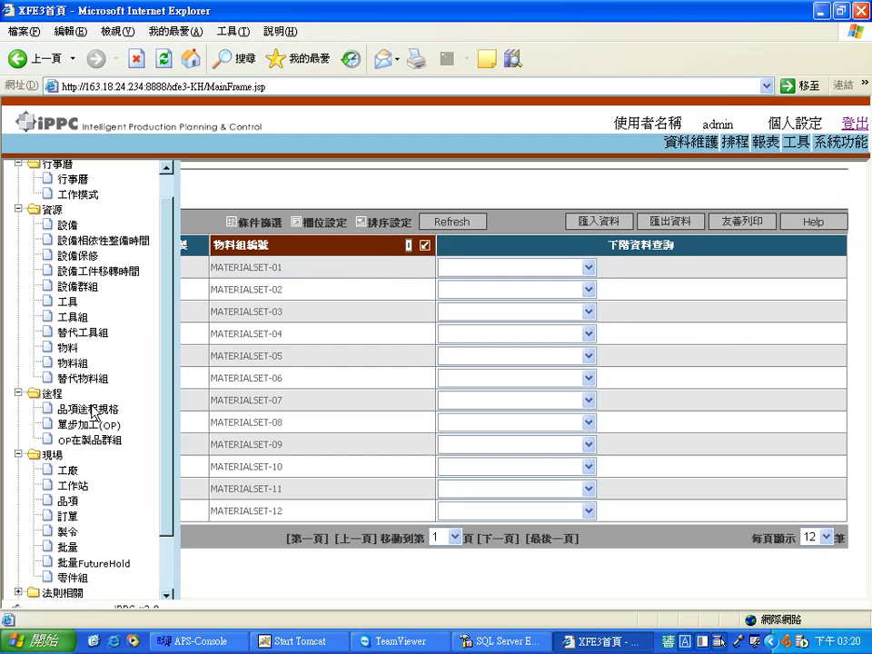
left_click(298, 591)
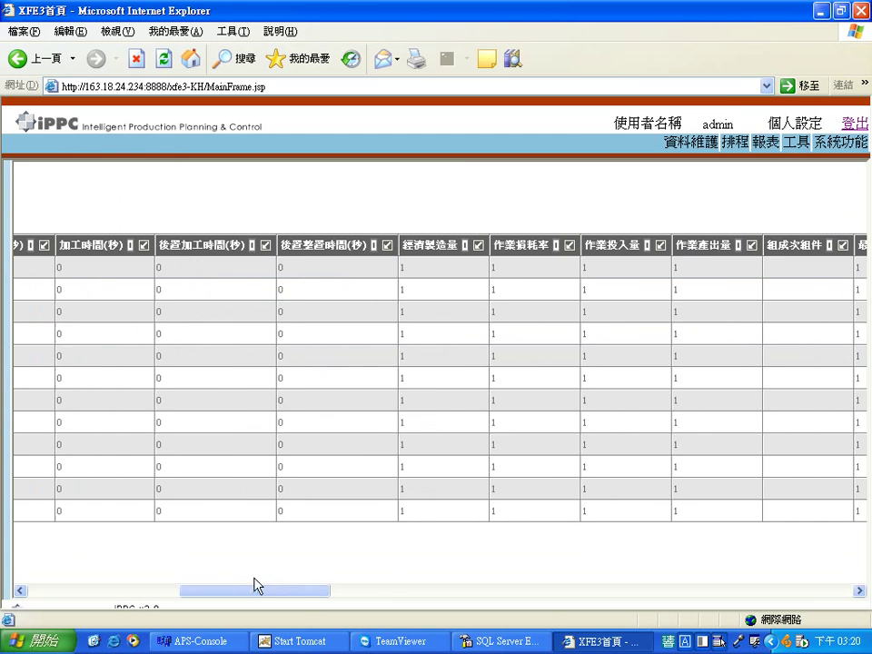
left_click(78, 590)
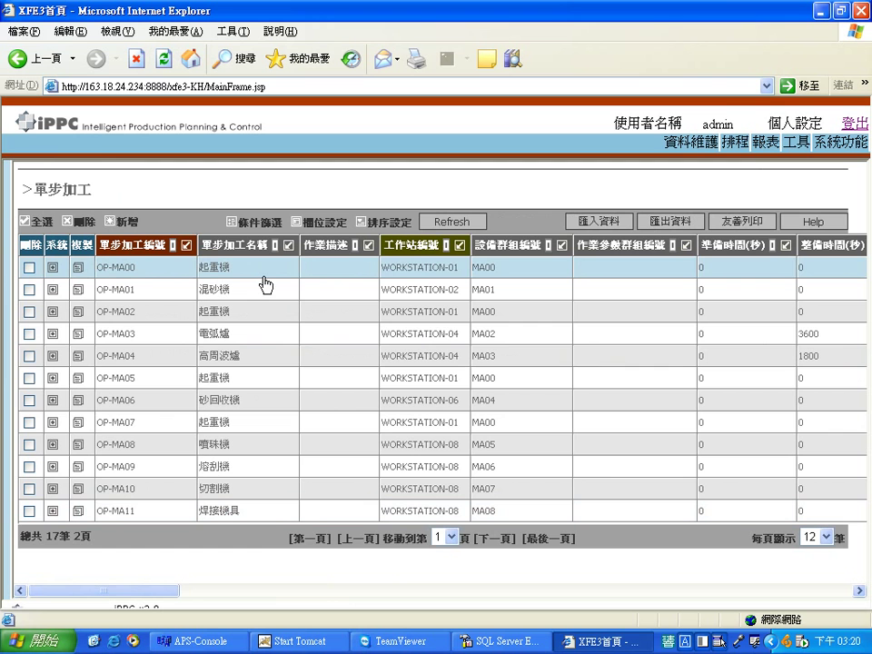
left_click_drag(156, 590, 65, 614)
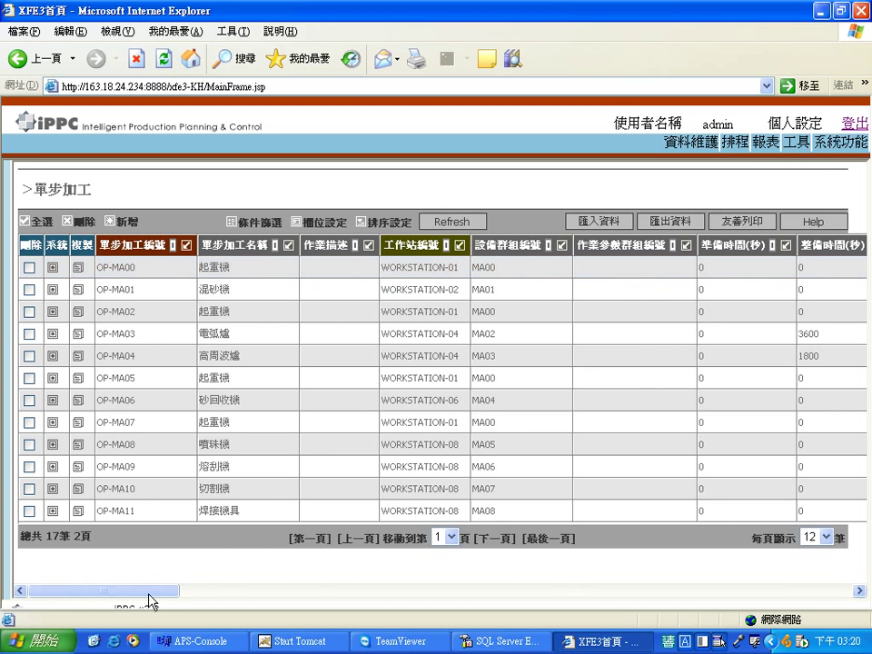
left_click_drag(127, 591, 2, 589)
- Display 20 records per page in the 單步加工 list and review the operations down to OP-MA16
left_click(832, 535)
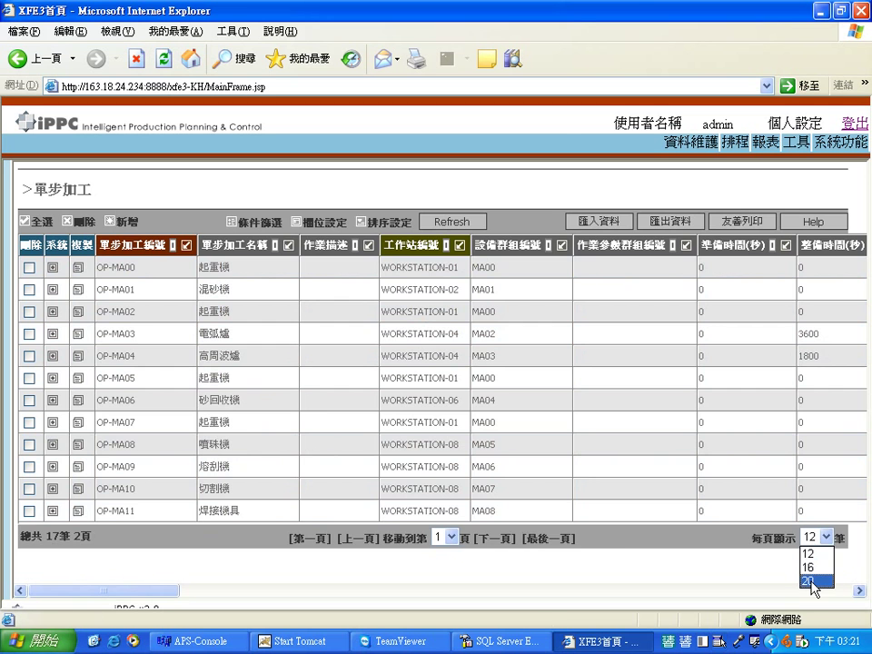
left_click(807, 577)
scroll(292, 513, "down", 1)
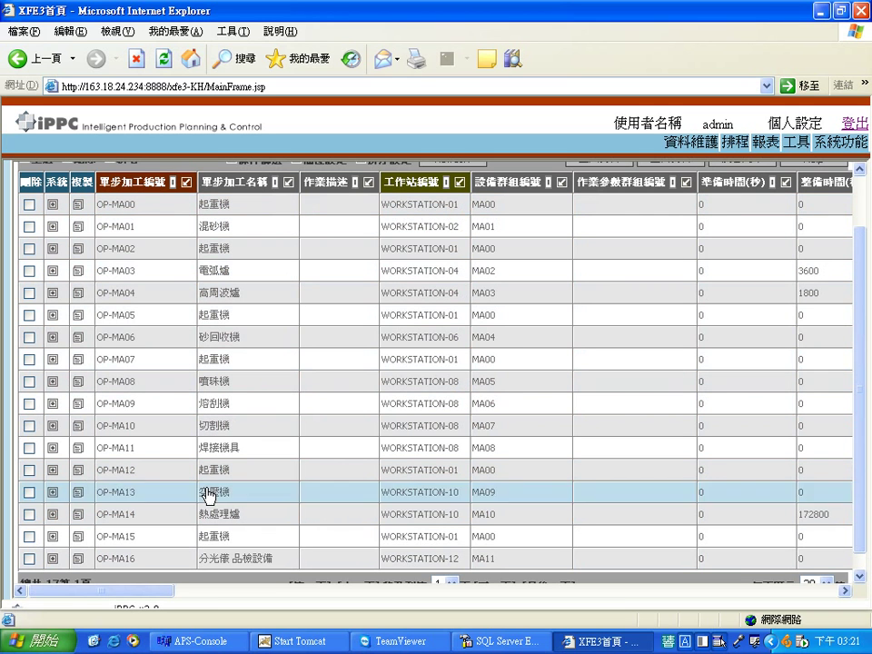
- Open the 品項途程規格 list and look through its columns, including 設備群組編號, 零件組編號 and 物料組編號
mouse_move(18, 338)
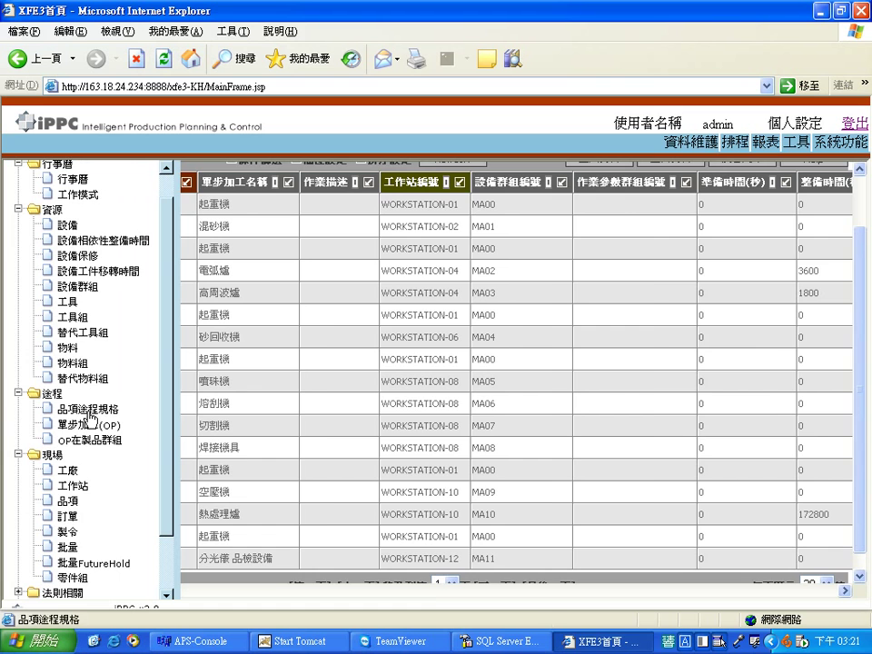
left_click(80, 409)
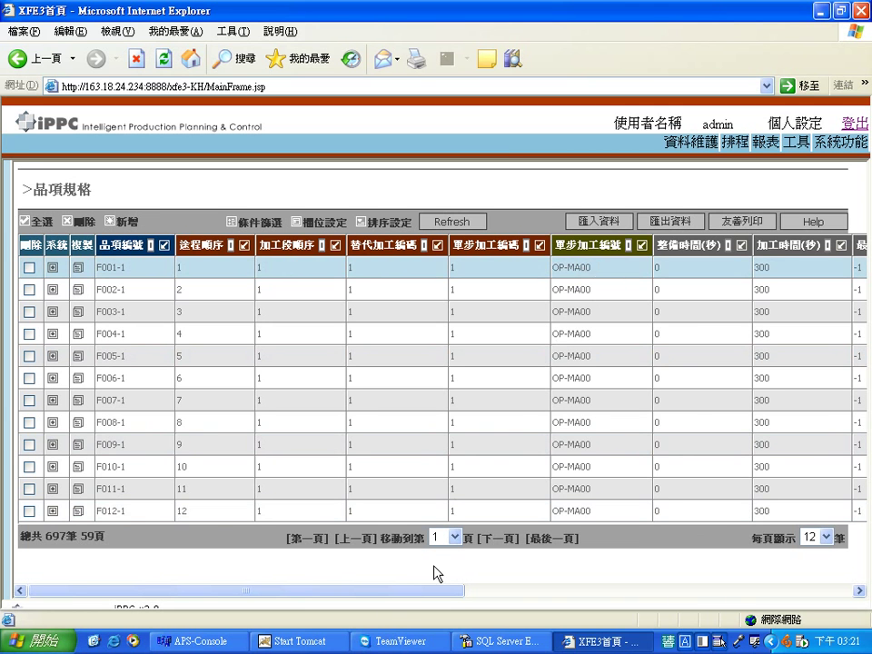
left_click_drag(424, 591, 666, 591)
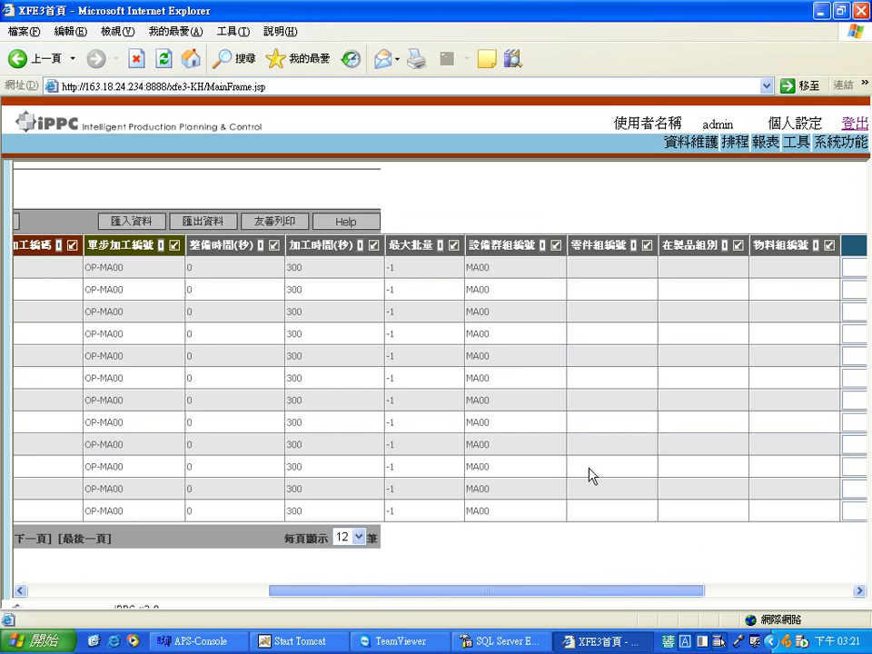
left_click(502, 273)
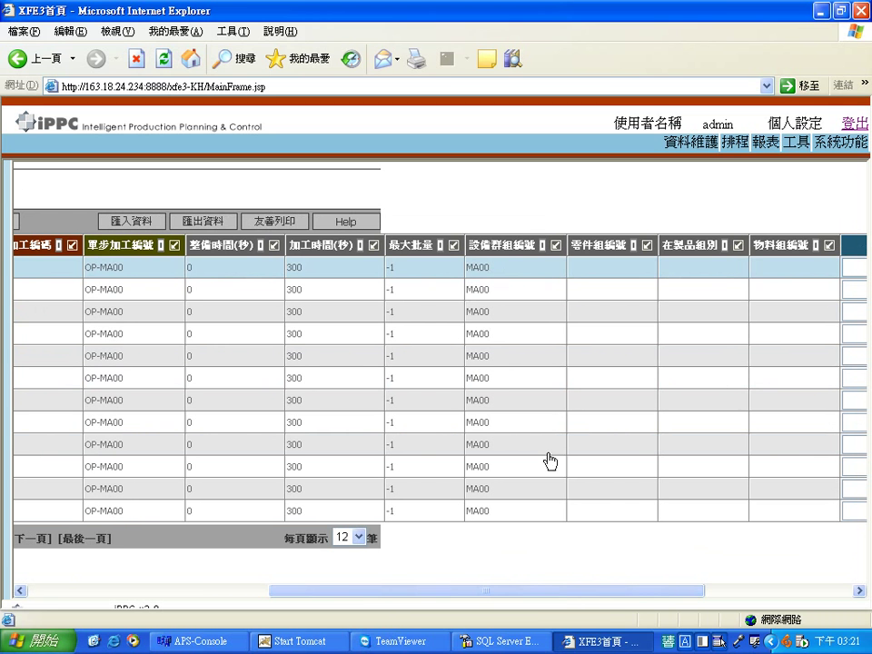
left_click_drag(597, 596, 617, 594)
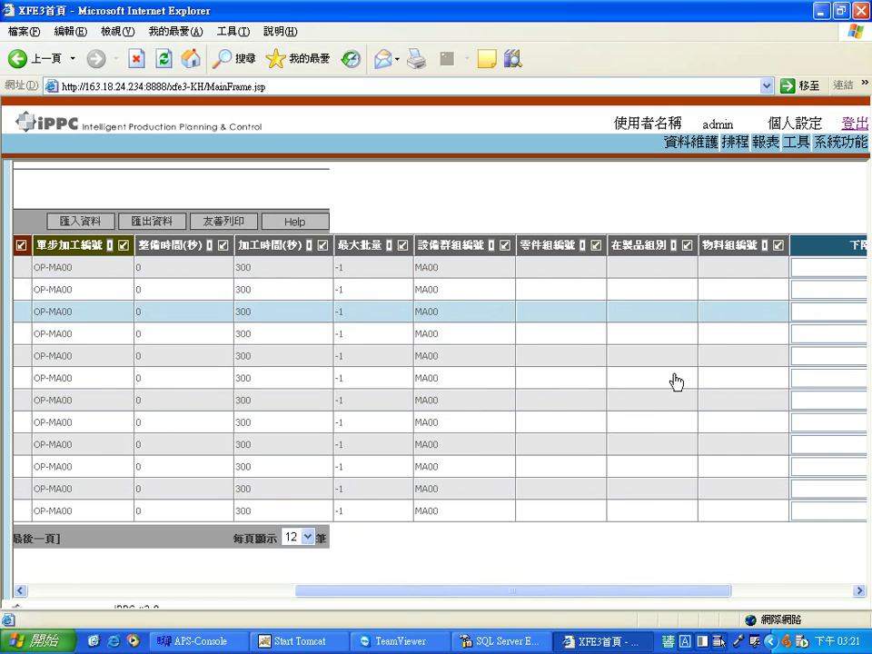
left_click_drag(322, 590, 118, 591)
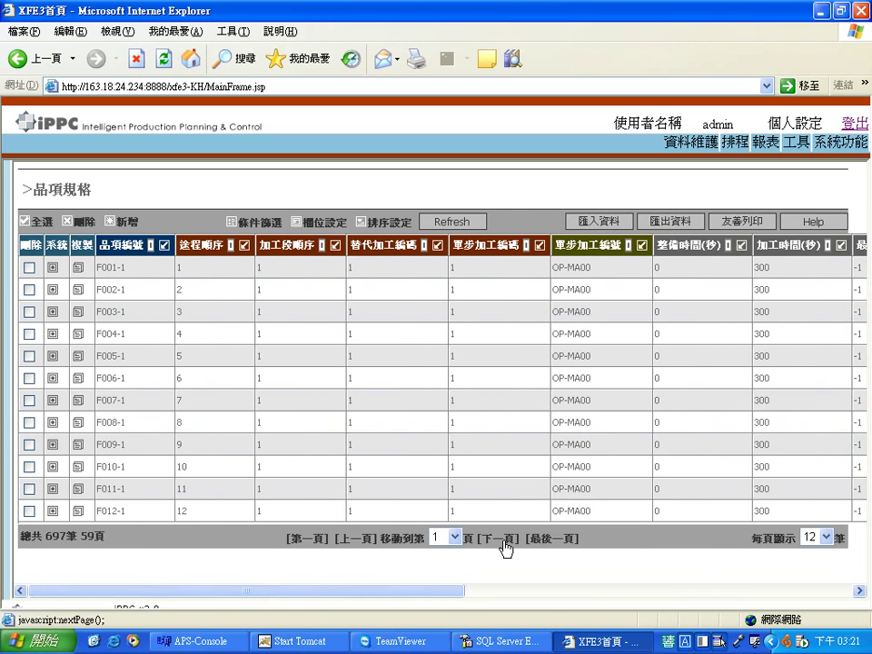
- Go to page 4 of the 品項規格 records and open the record of item F001-2
left_click(504, 548)
left_click(504, 547)
left_click(505, 548)
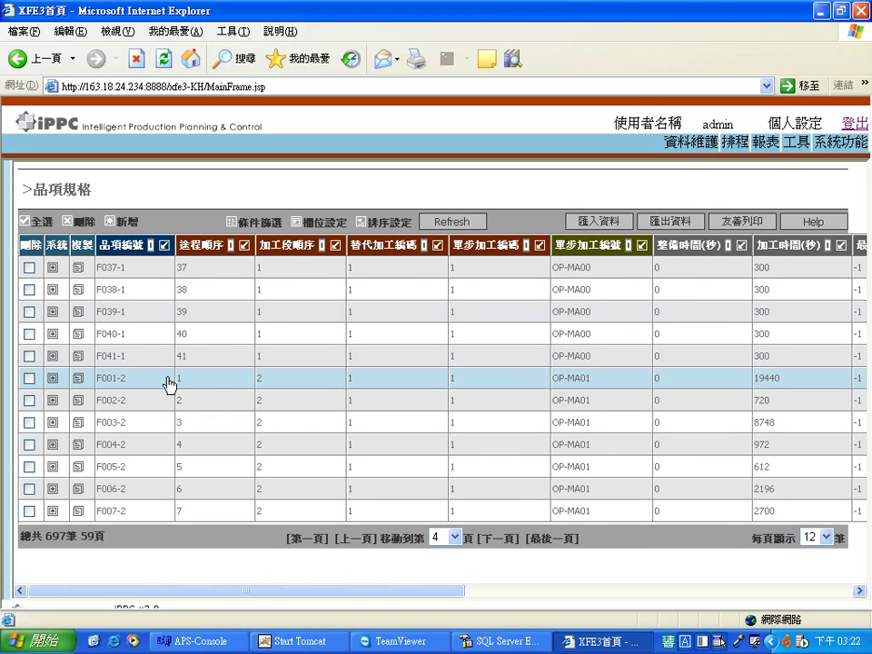
left_click(236, 385)
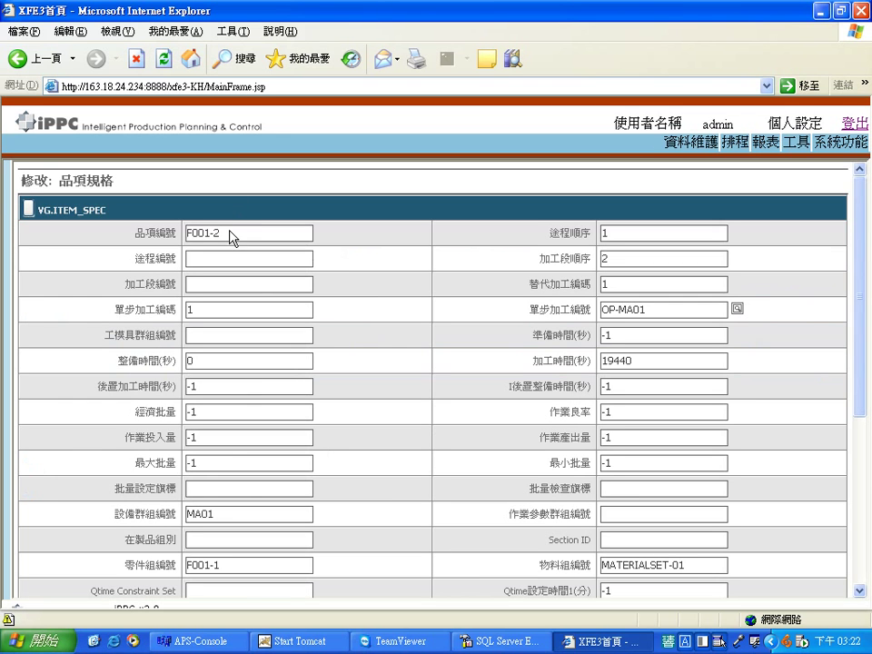
- Examine the 加工段順序, 零件組編號, 物料組編號 and remaining fields of item F001-2 to the end of the form
double_click(603, 259)
type("3")
scroll(399, 315, "down", 3)
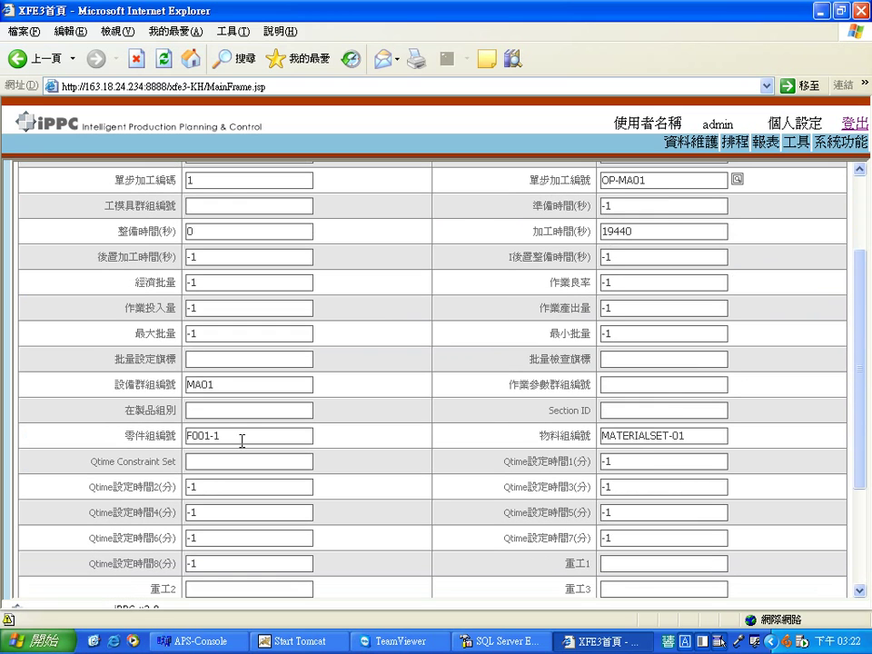
left_click_drag(231, 437, 164, 440)
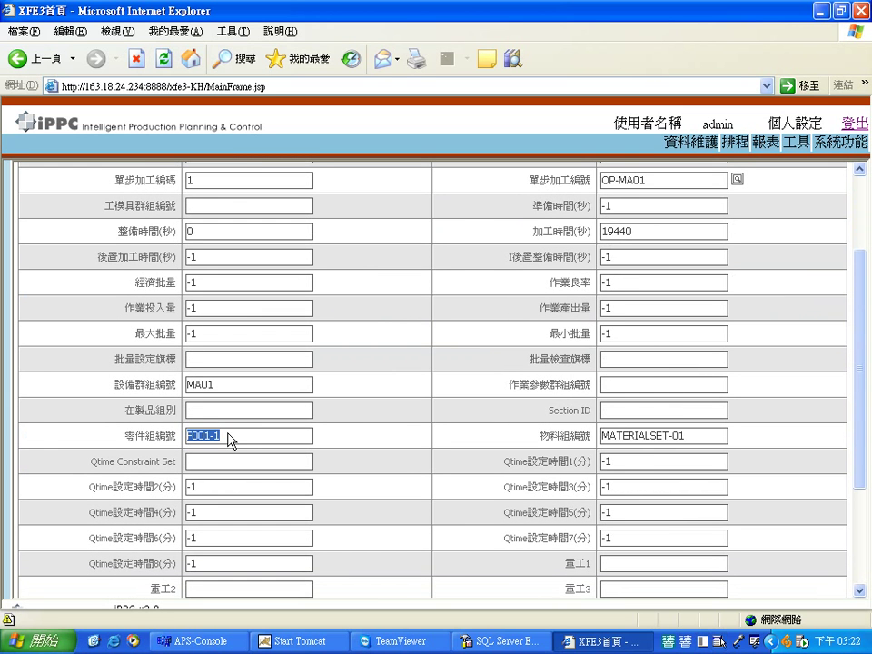
left_click(233, 441)
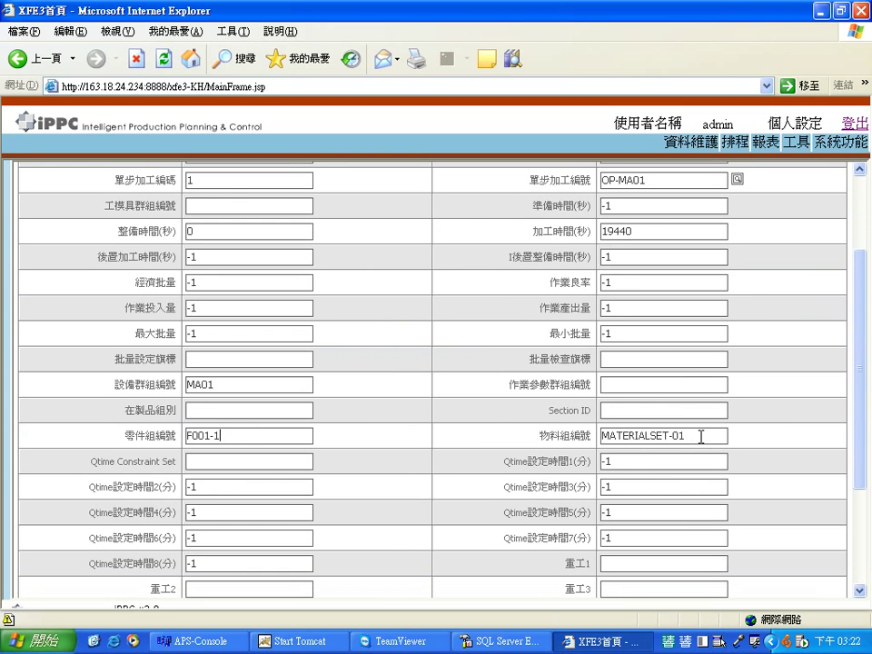
left_click_drag(695, 438, 582, 459)
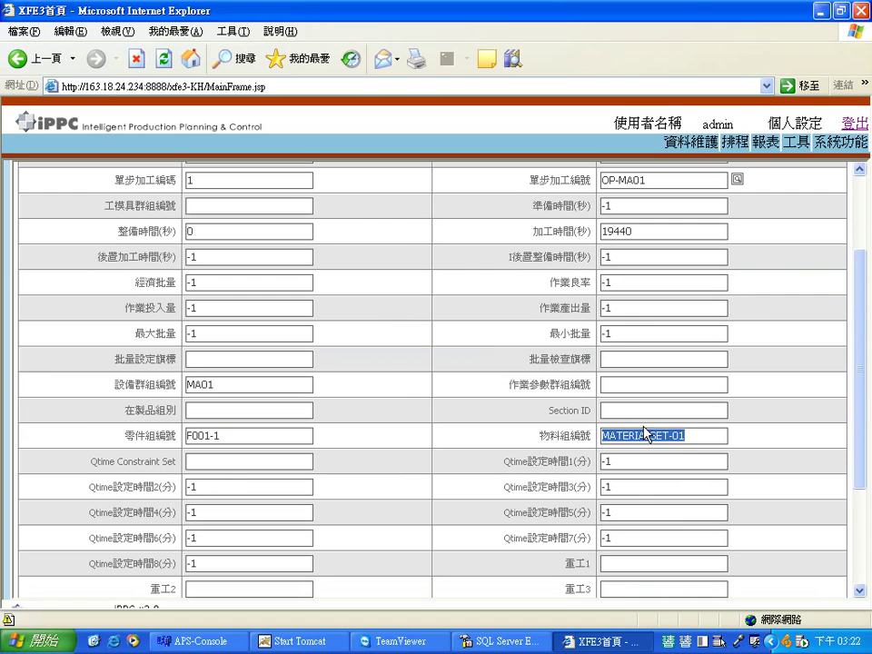
left_click(703, 435)
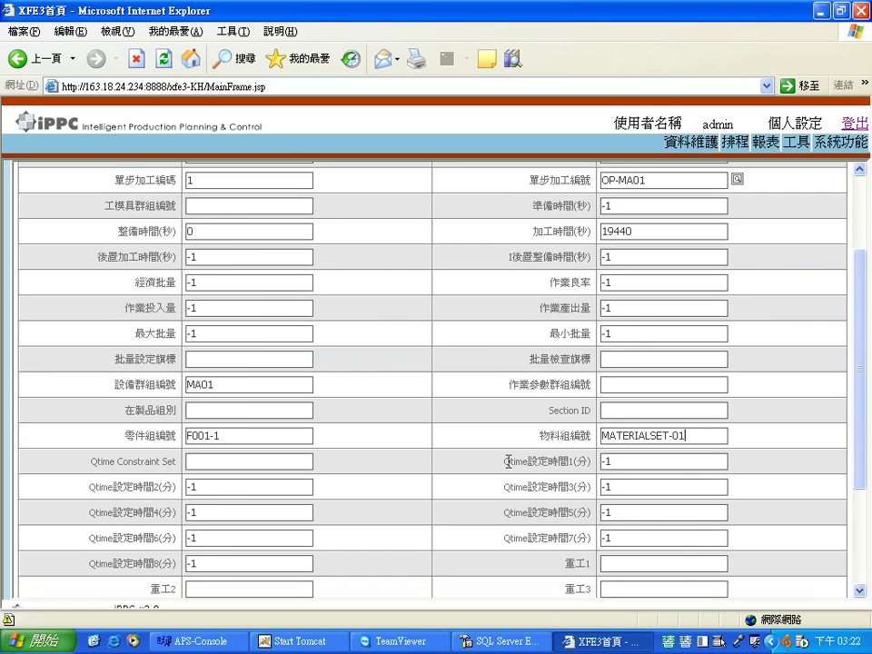
scroll(506, 460, "up", 3)
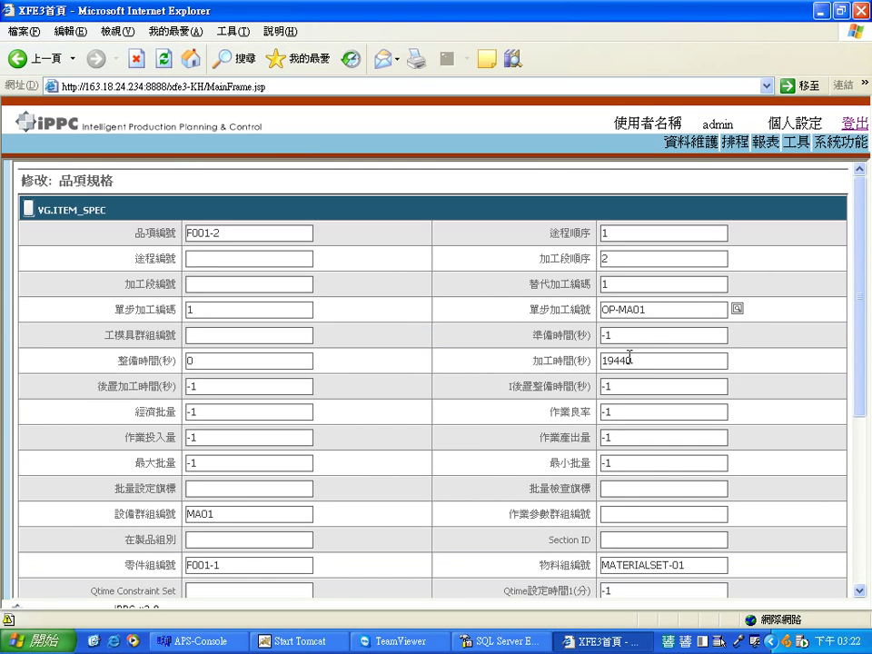
scroll(449, 418, "down", 10)
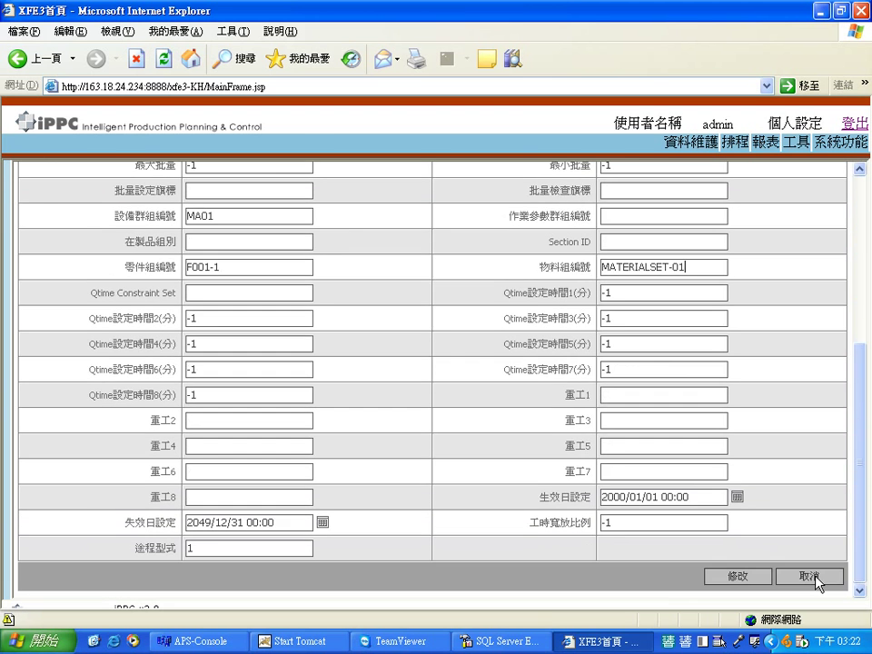
- Leave the F001-2 record without changes and open the 訂單(LP) list of the LotPlanner模組
left_click(820, 578)
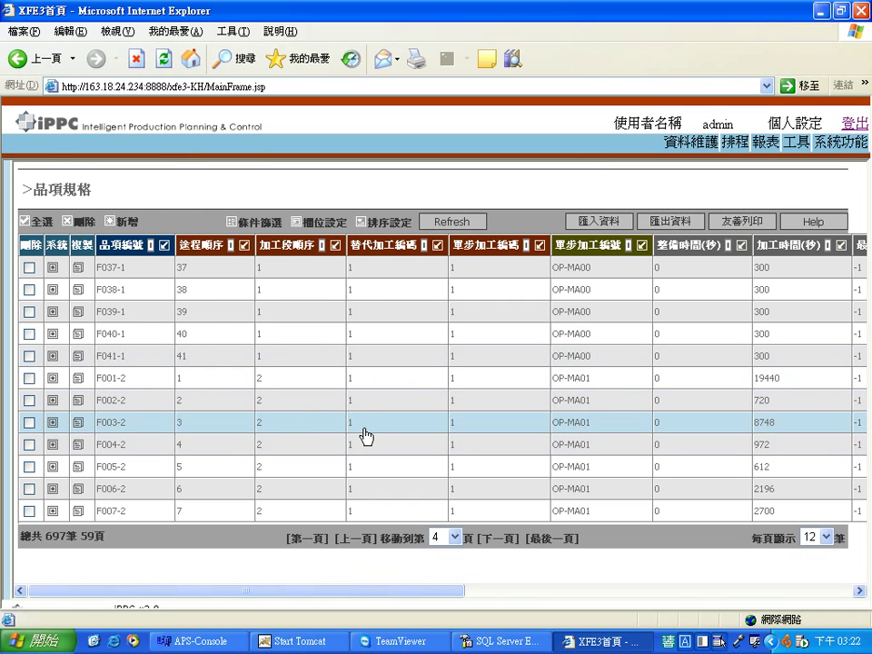
mouse_move(23, 438)
scroll(54, 540, "down", 2)
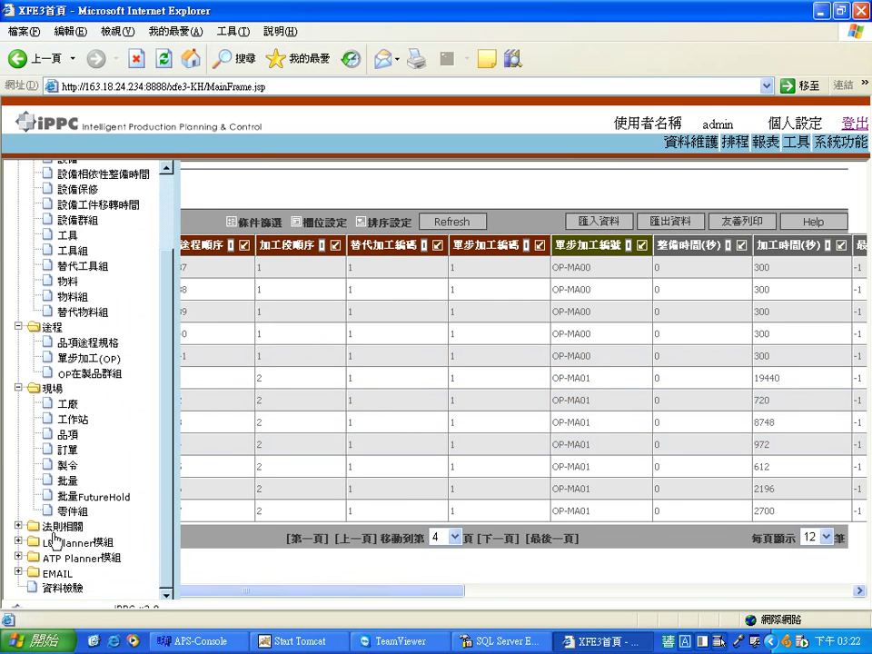
left_click(55, 542)
scroll(64, 508, "down", 1)
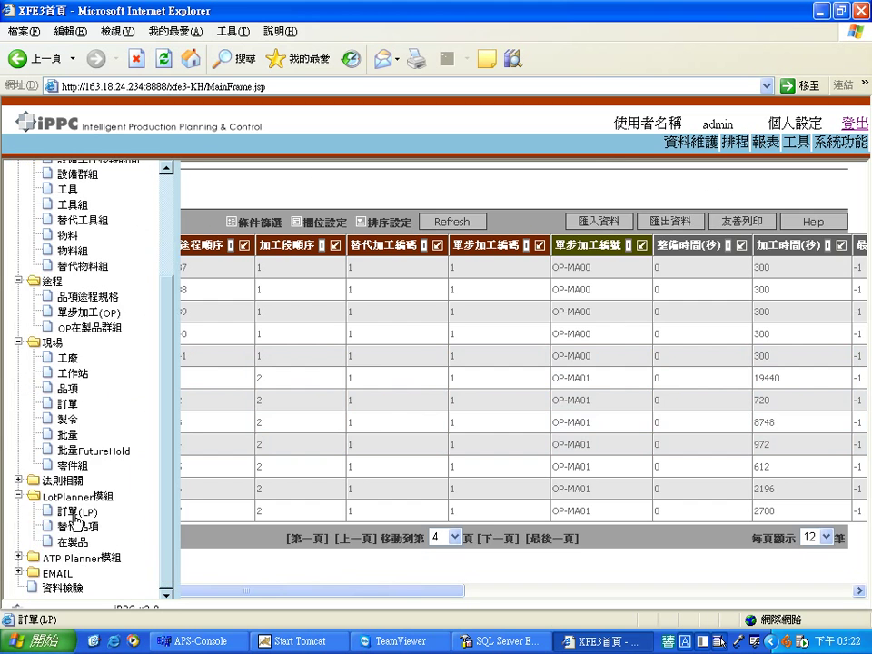
left_click(76, 514)
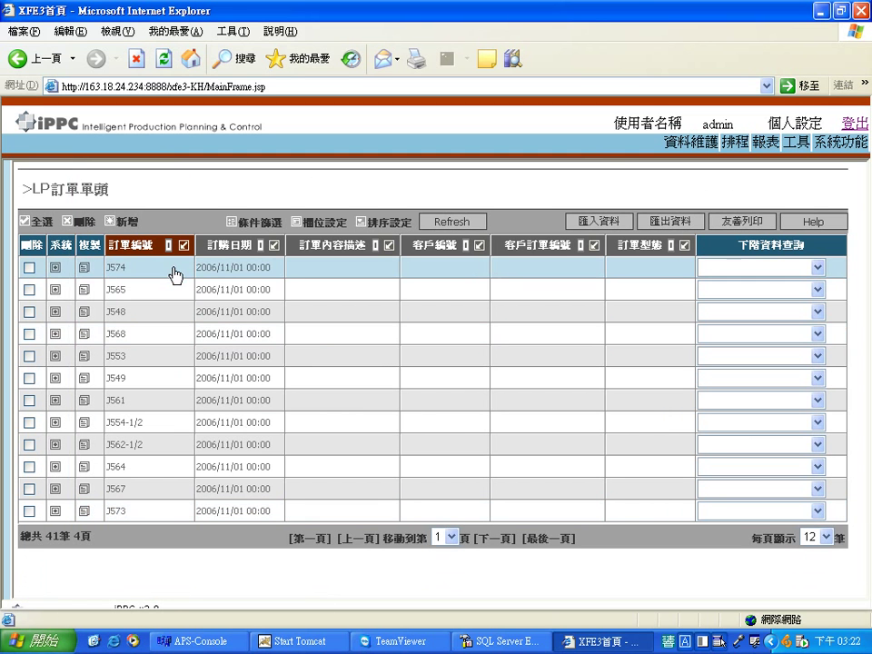
- Drill down to the line of the first LP order, examine its F001 record's fields, and return to the order header list
left_click(734, 272)
left_click(735, 296)
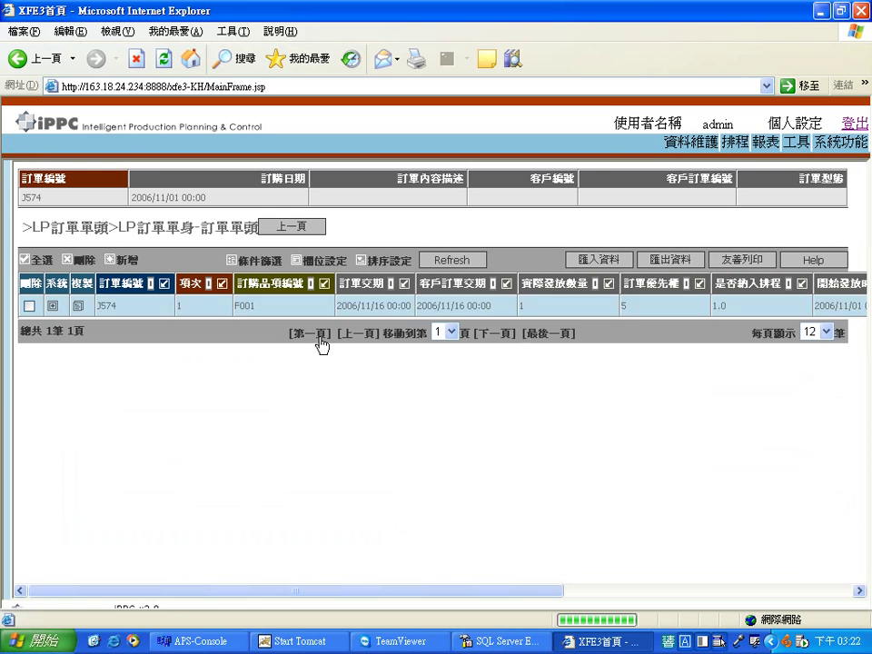
left_click(263, 317)
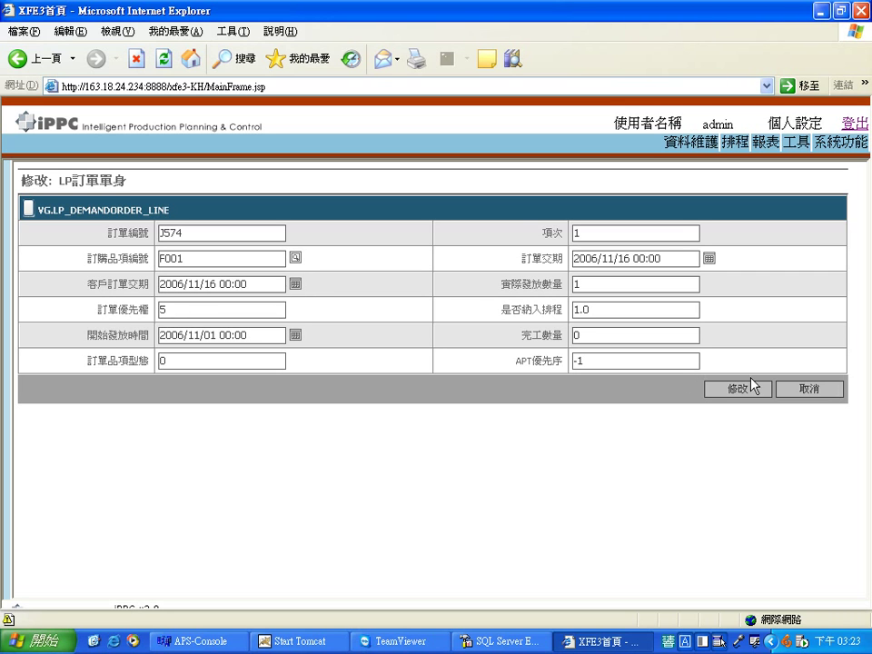
left_click(807, 388)
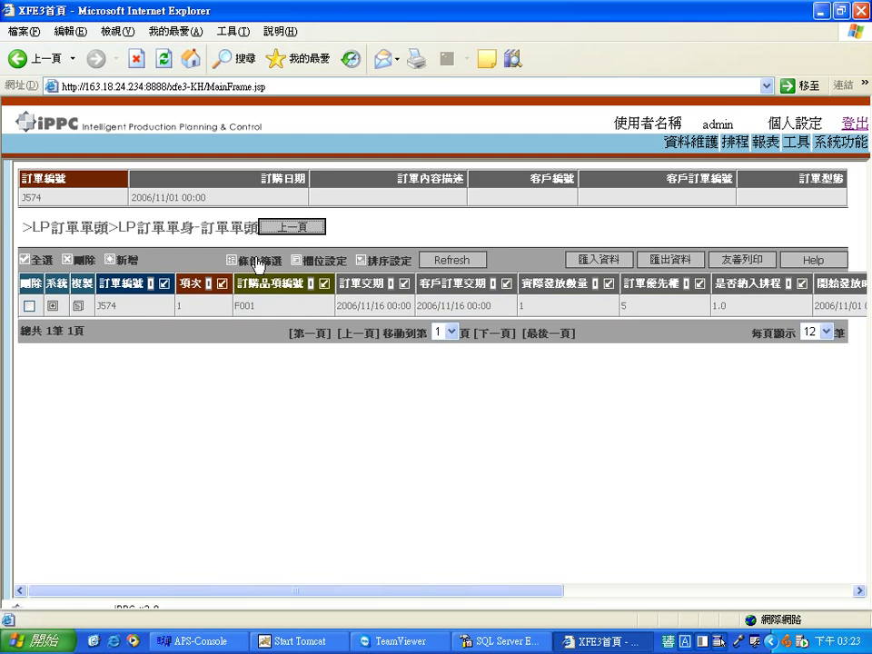
left_click(90, 274)
- Open the 在製品 list of the LotPlanner模組 and look through its columns, starting from batch E026
mouse_move(10, 452)
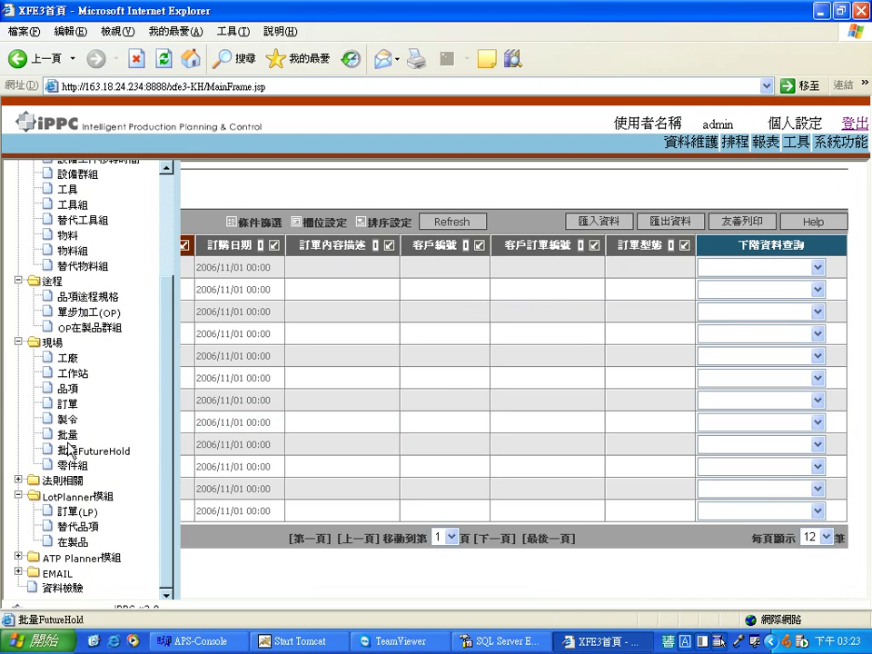
left_click(72, 541)
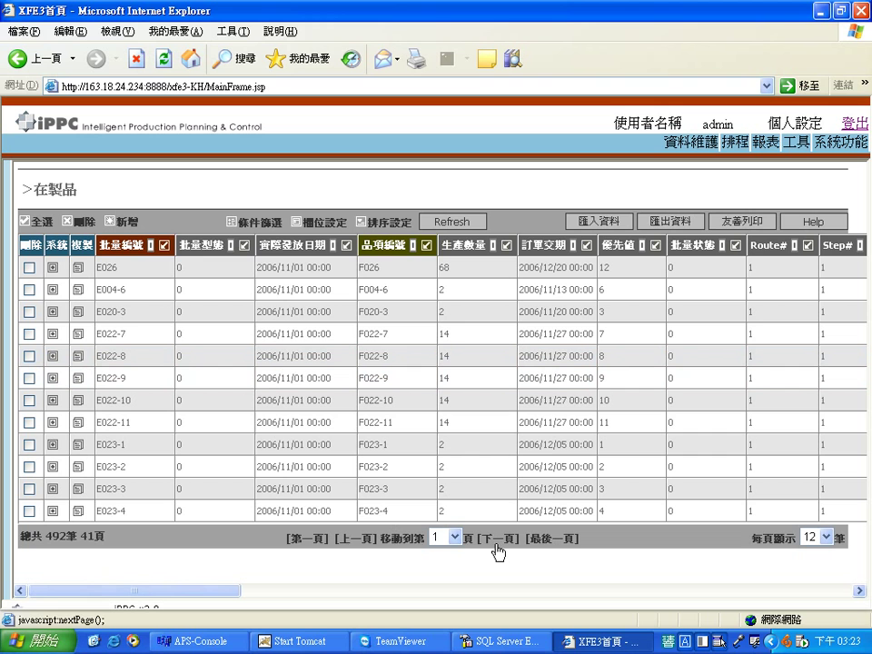
left_click(218, 268)
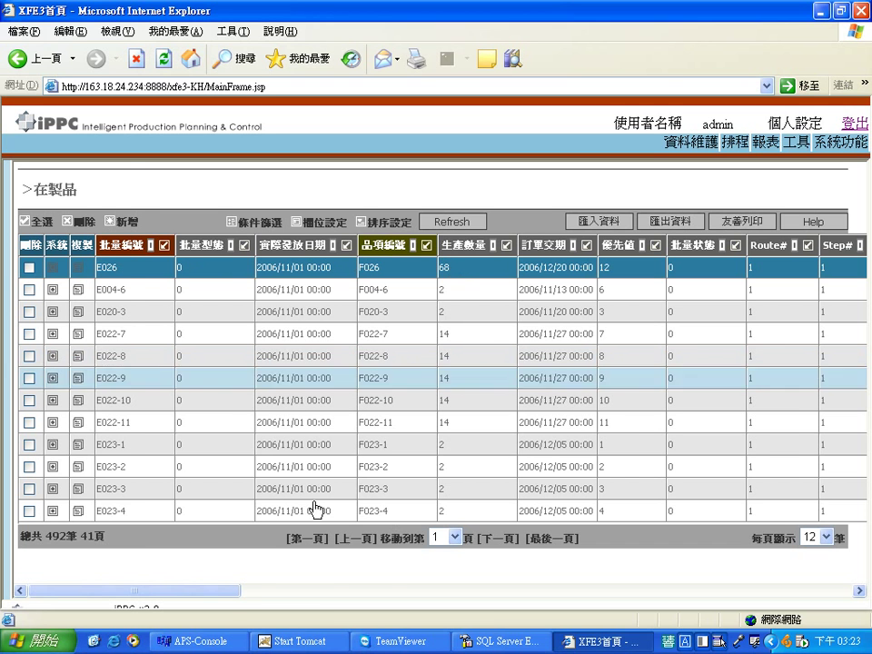
left_click_drag(228, 591, 37, 604)
mouse_move(25, 473)
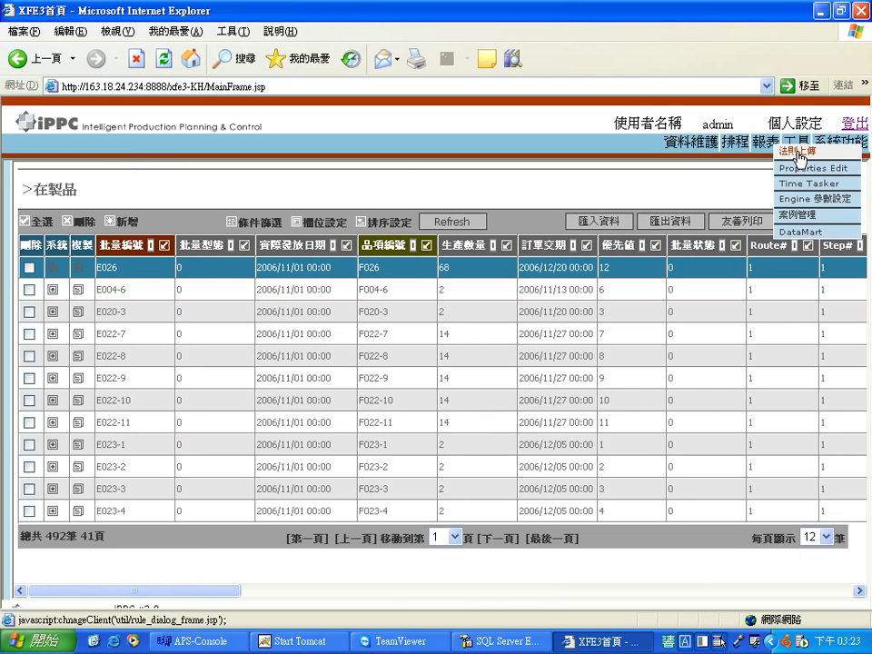
- Open the 法則上傳 page, look at its upload dialog and file chooser, and leave both without uploading a file
left_click(799, 154)
left_click(409, 497)
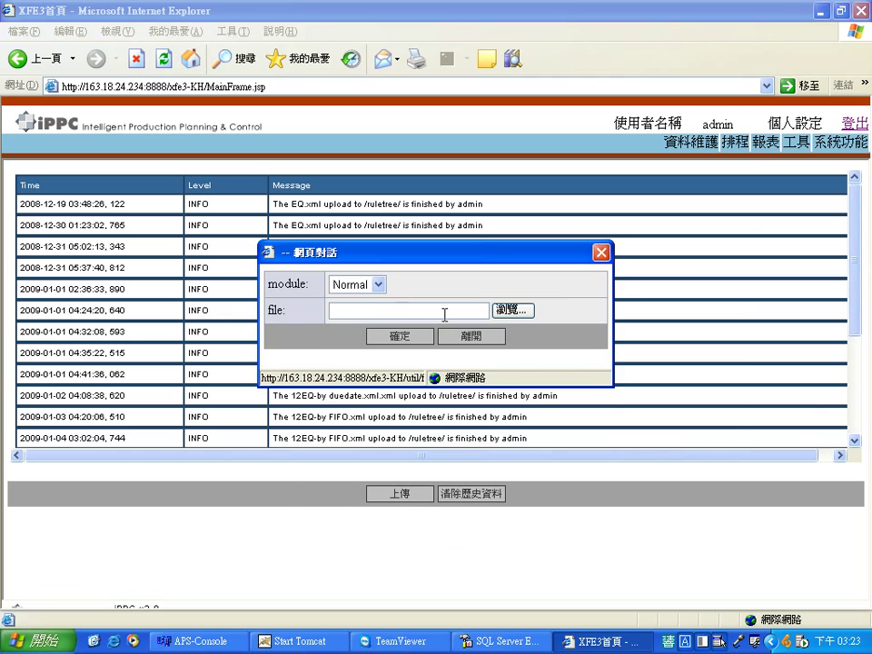
double_click(381, 310)
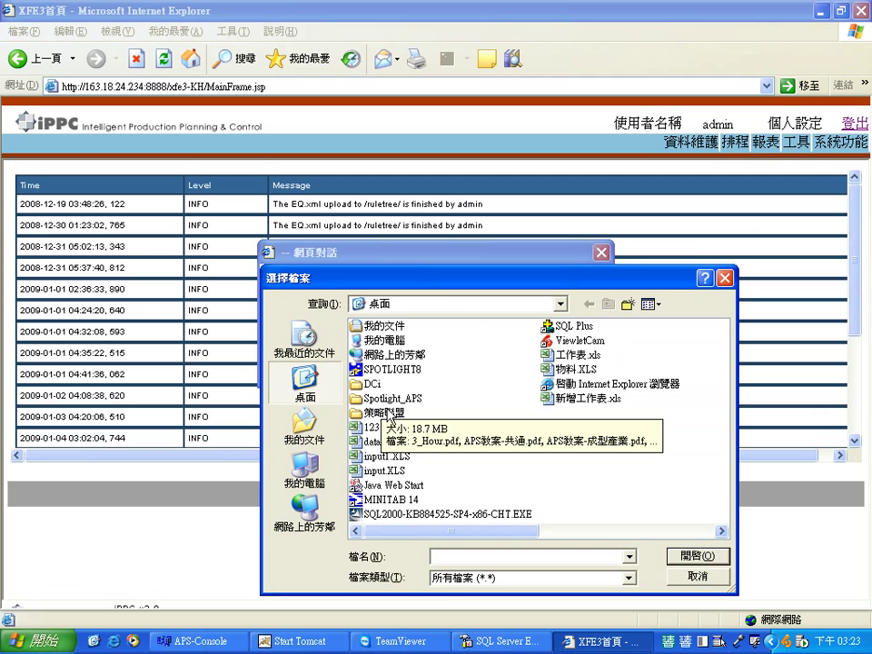
left_click(696, 576)
left_click(601, 253)
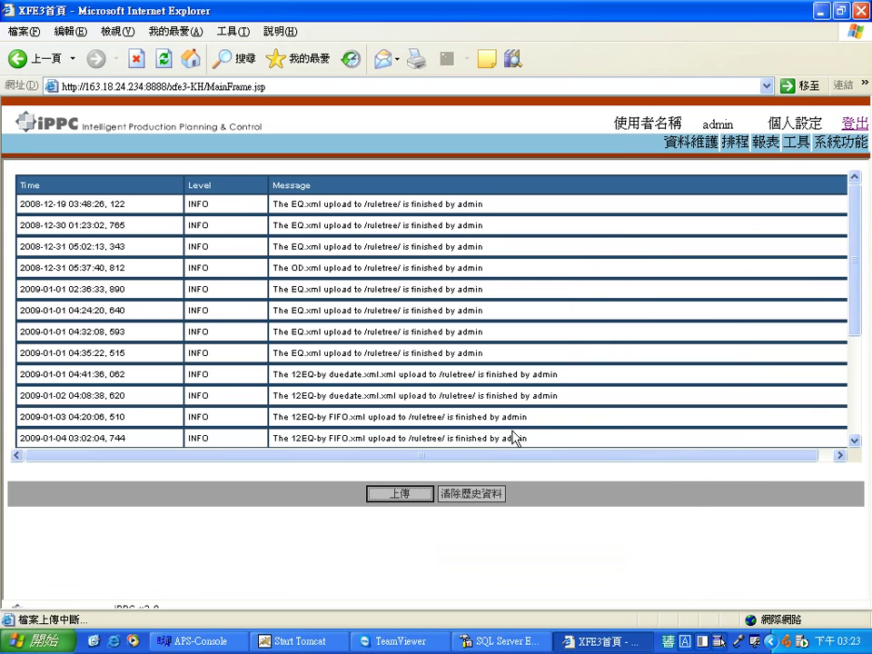
- Open the 手動排程 form and enable the LotPlanning and Scheduling schedule types
mouse_move(736, 143)
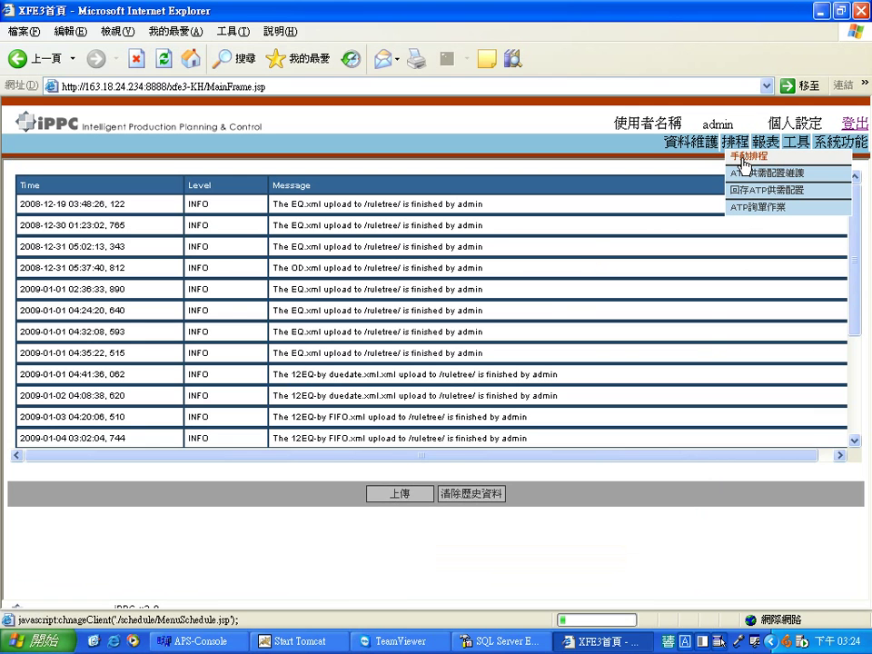
left_click(727, 160)
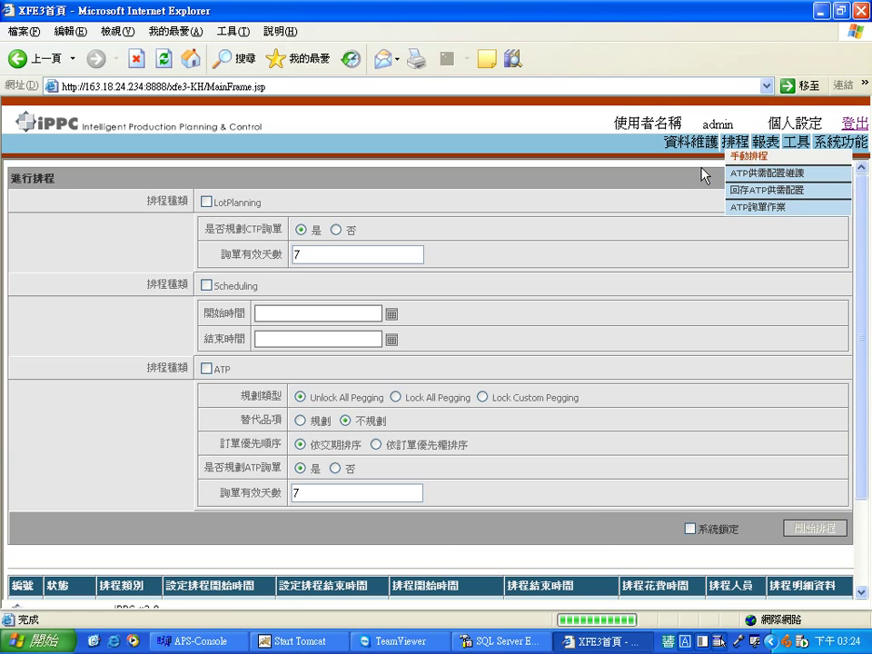
left_click(207, 202)
left_click(206, 286)
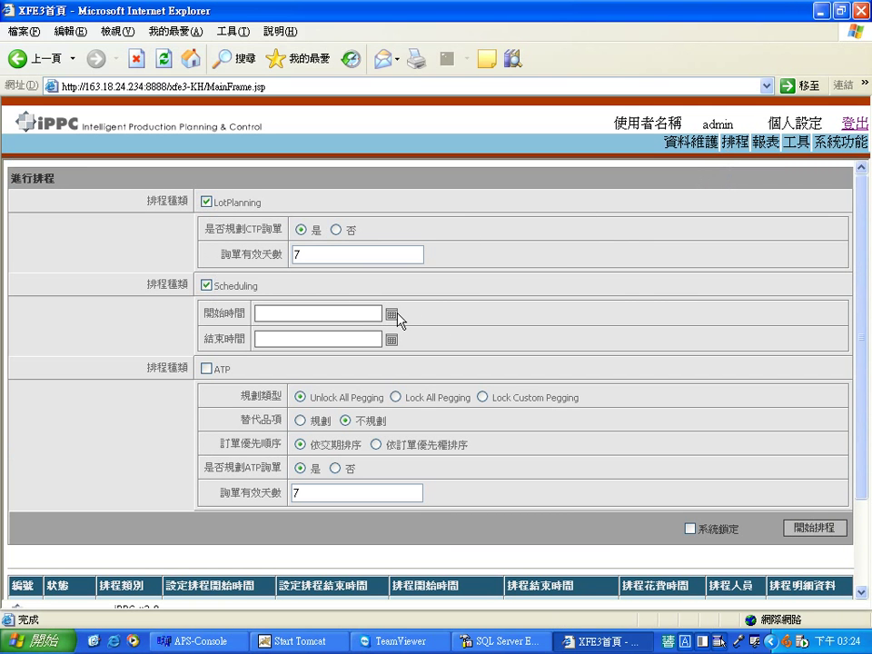
- Set the Scheduling period from 2006/11/01 00:00 to 2007/01/31 00:00 and enable 系統鎖定
left_click(392, 314)
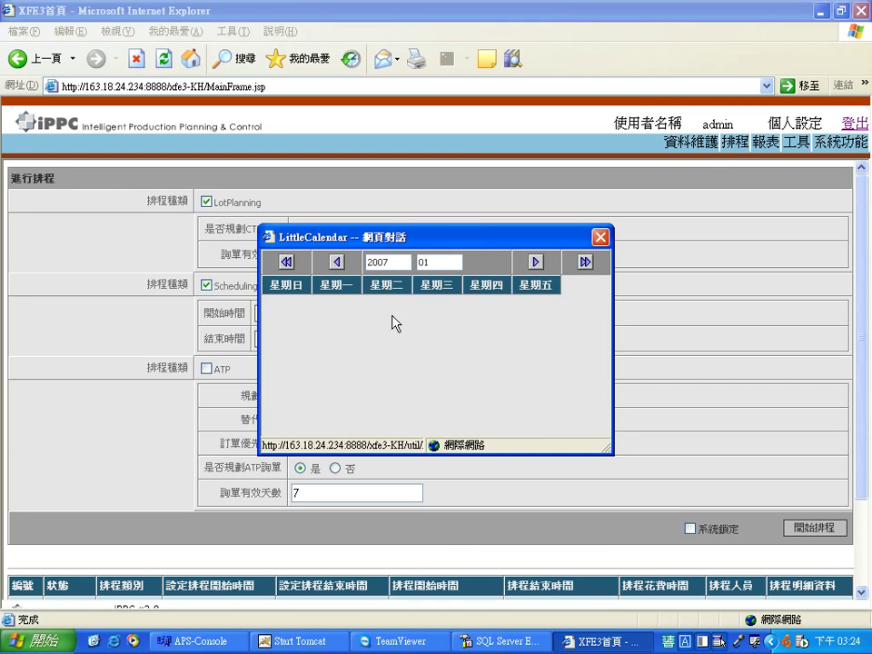
left_click(287, 261)
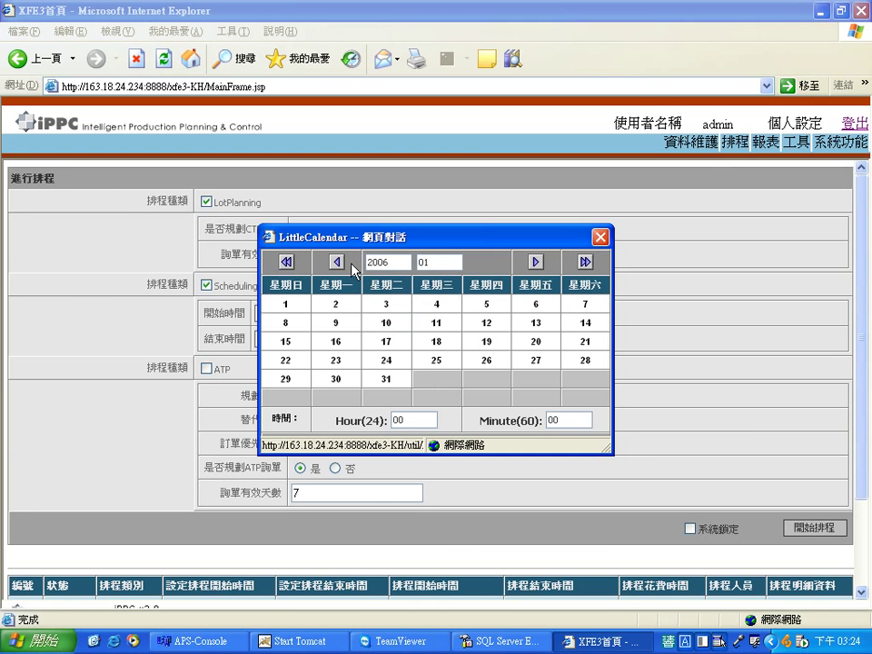
left_click(336, 262)
left_click(585, 261)
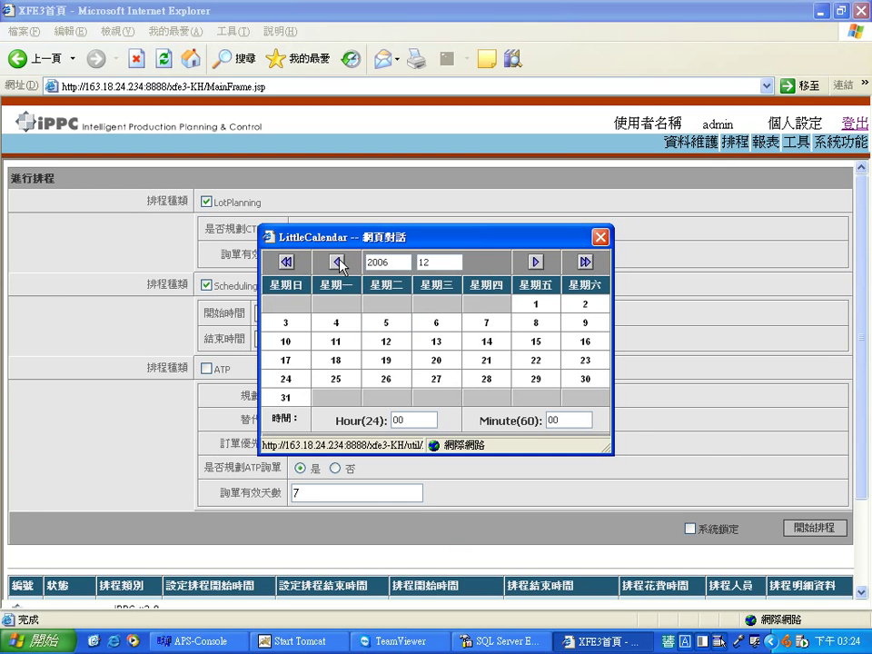
left_click(336, 262)
left_click(445, 304)
left_click(391, 339)
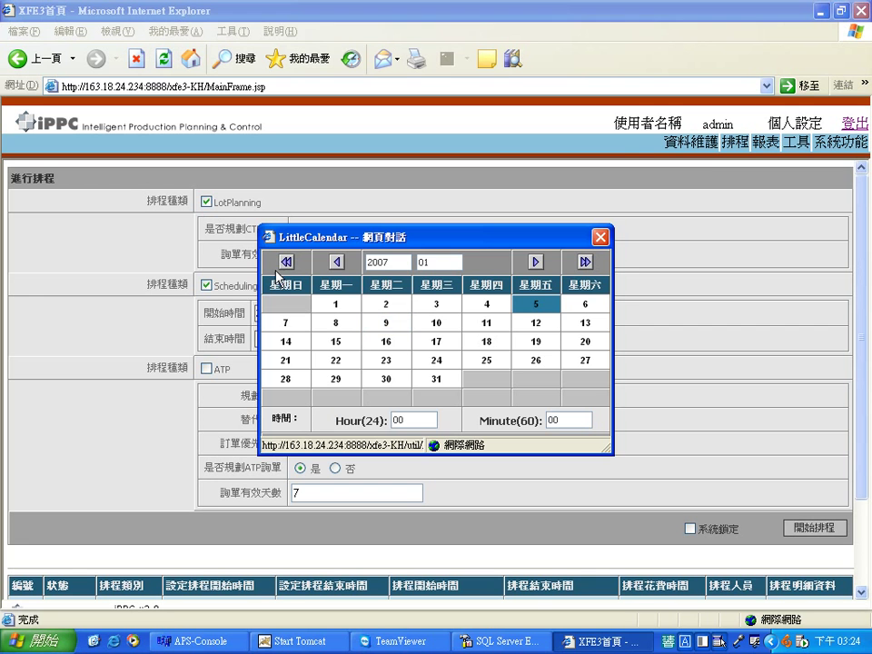
left_click(444, 392)
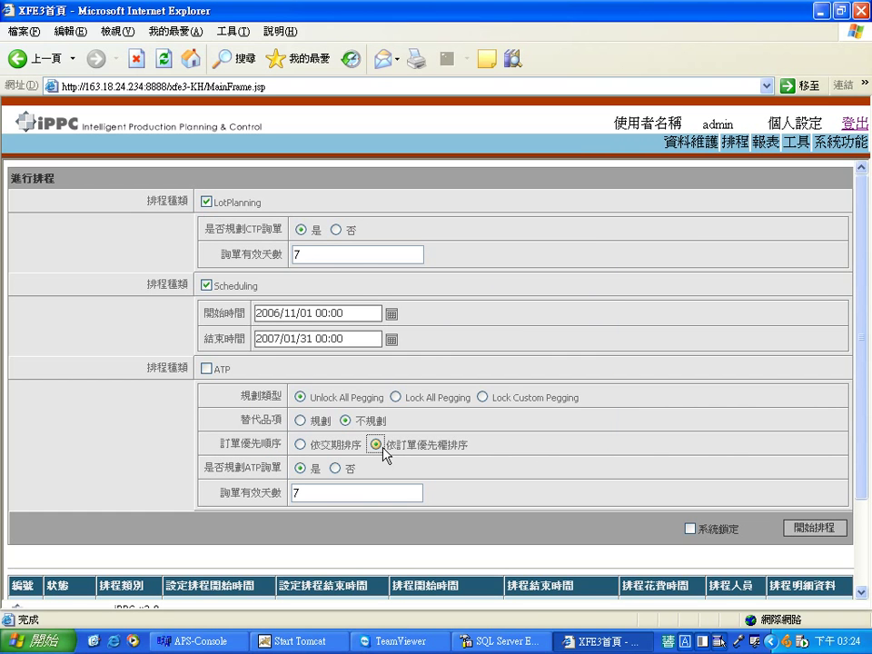
left_click(690, 528)
- Open the 線上分析 reports and display the 訂單達交分析(LP) report under 業務觀點
left_click(763, 160)
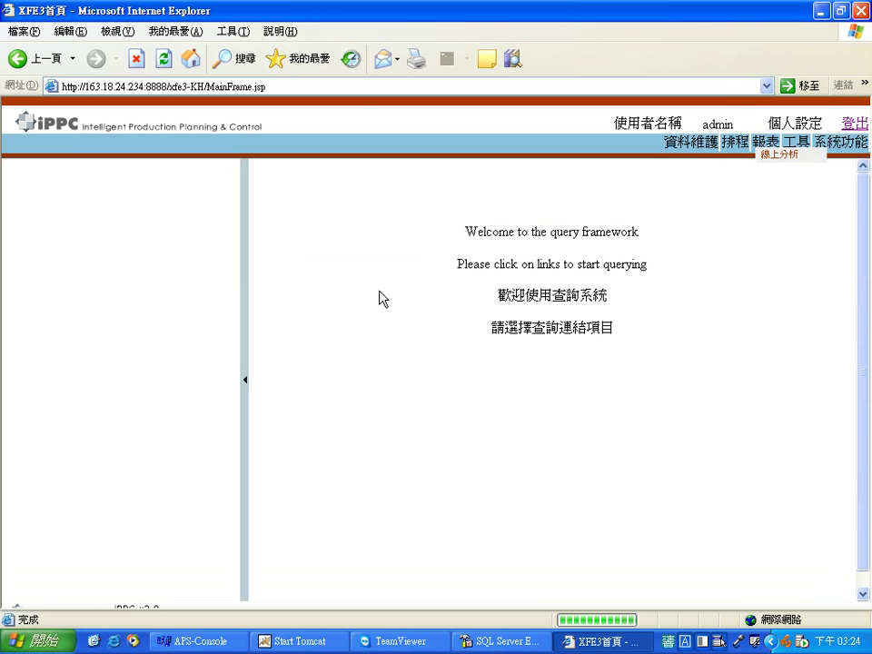
left_click(17, 174)
left_click(68, 229)
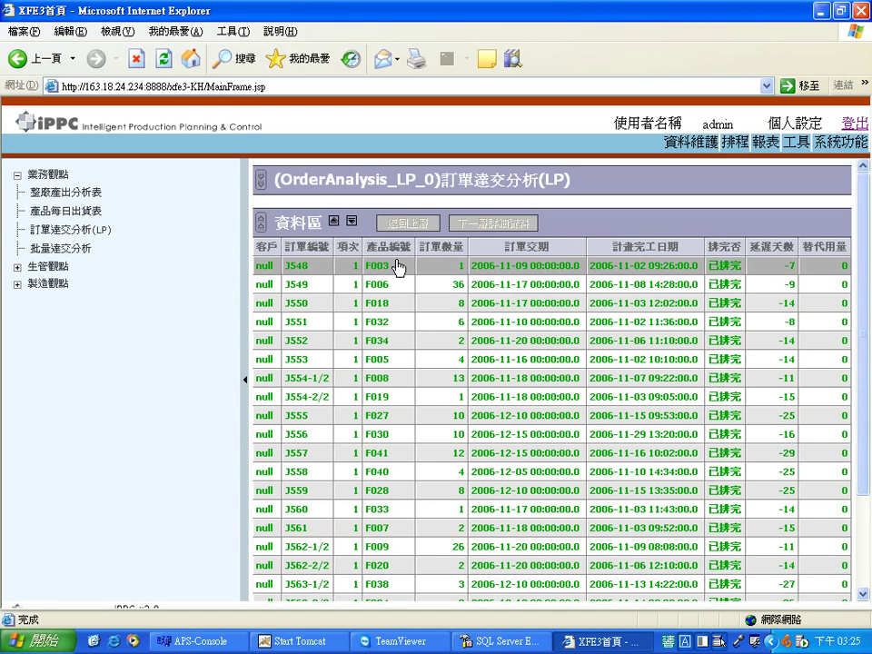
- Drill down to the supply analysis of the F003 order and examine 供給日期 and 延遲天數 for lots E003-1 and E003-2
left_click(510, 222)
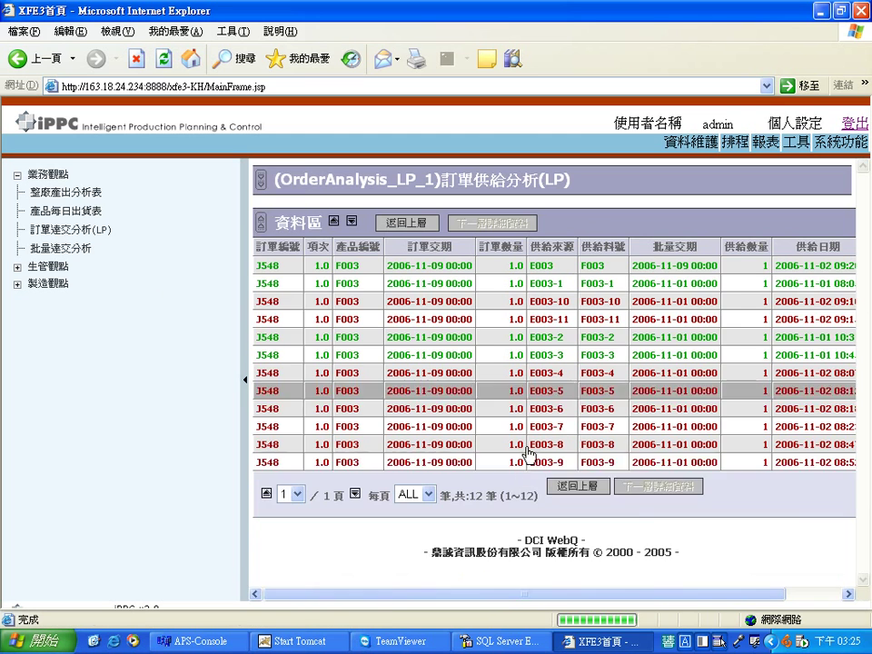
left_click_drag(502, 594, 588, 593)
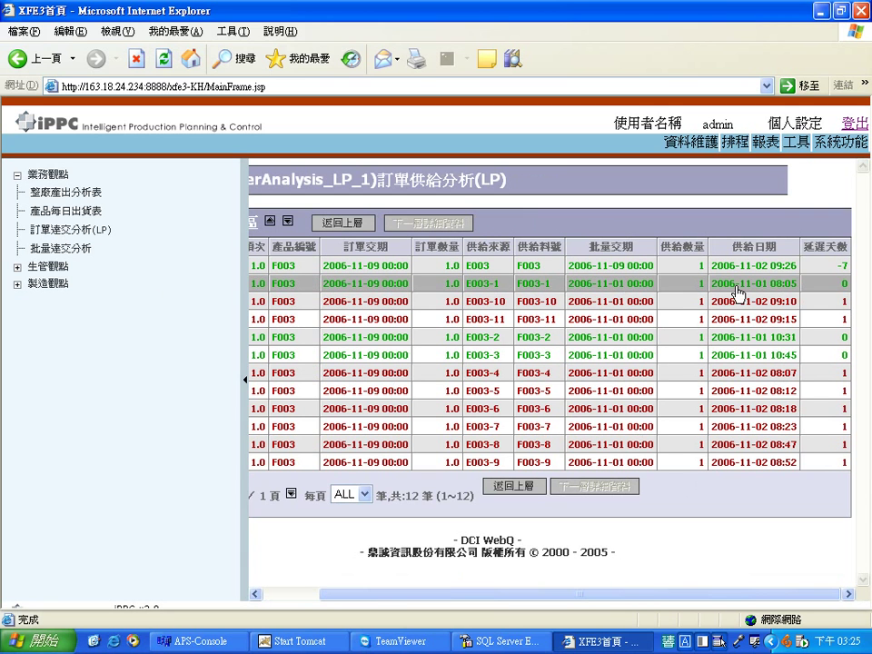
left_click(792, 290)
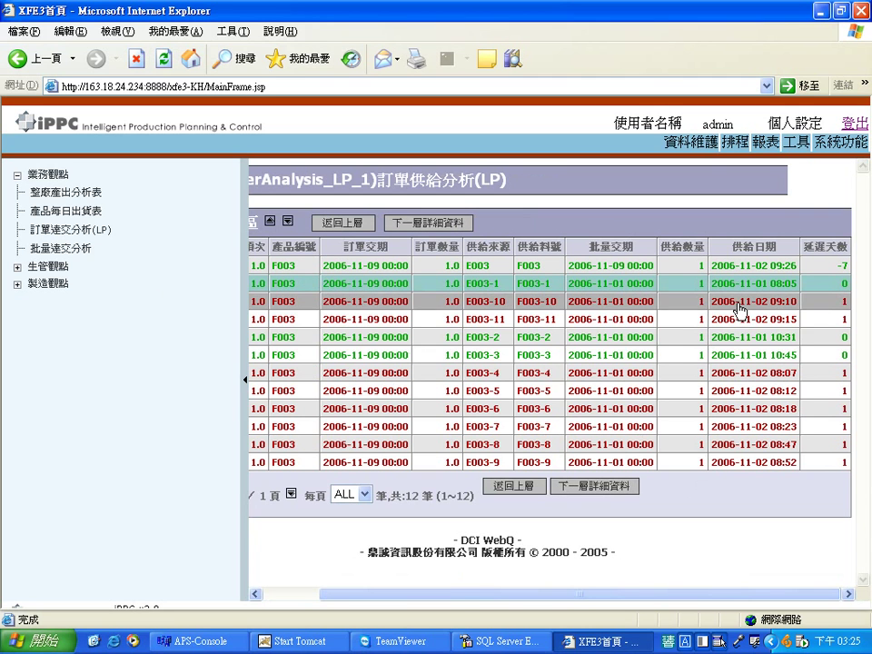
left_click(599, 338)
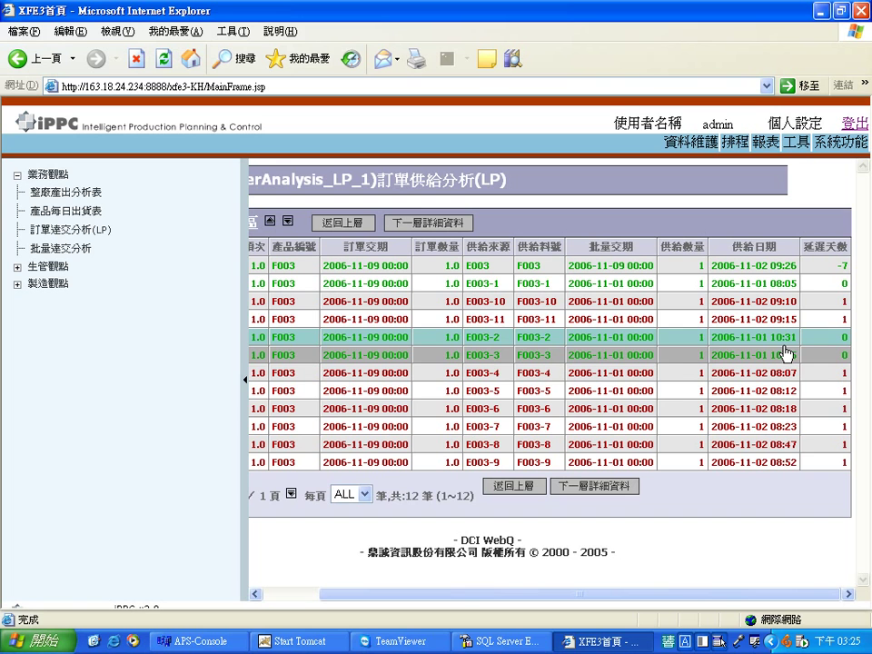
- Expand the 製造觀點 and 生管觀點 report groups to show their available reports
left_click(17, 283)
left_click(17, 267)
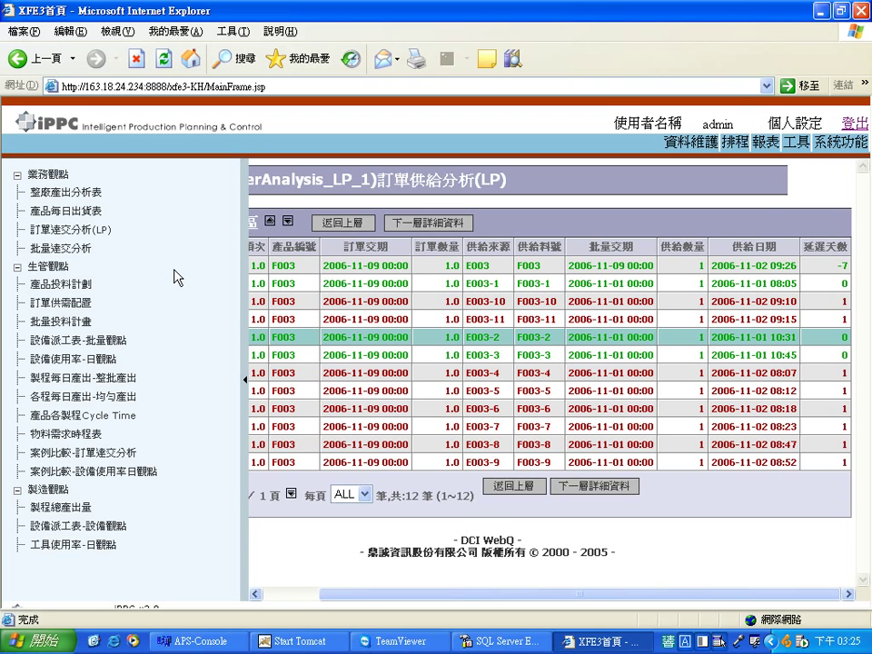